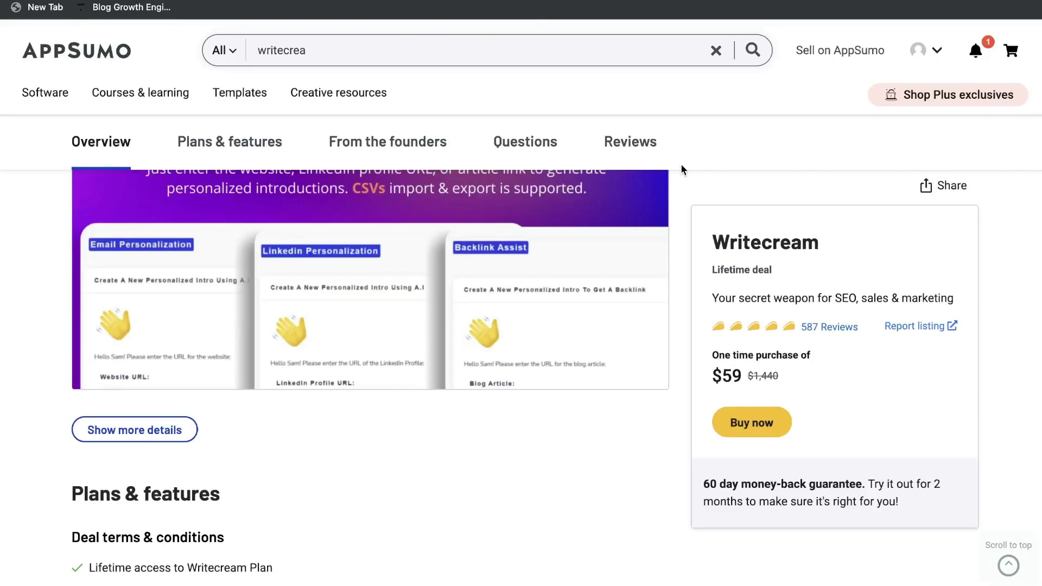
Step: Skim the Writecream and WordHero lifetime deal pages
scroll(681, 170, "up", 10)
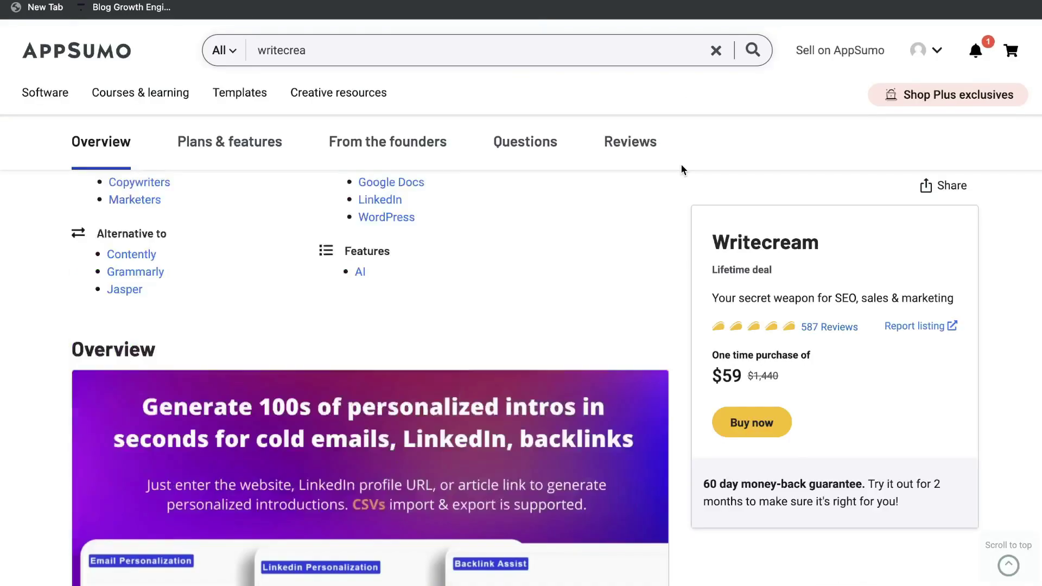
scroll(682, 169, "down", 2)
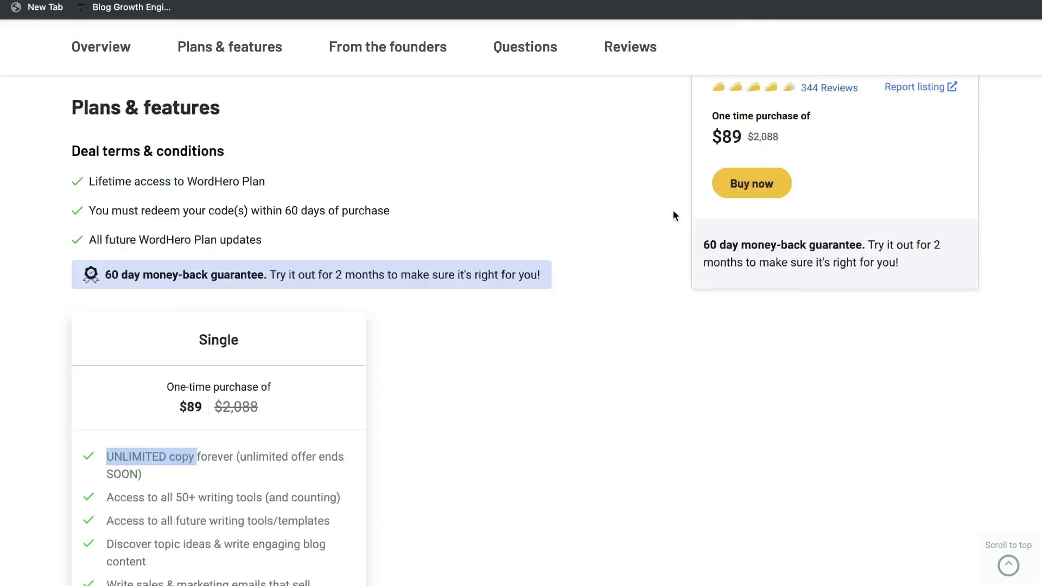
scroll(673, 215, "up", 10)
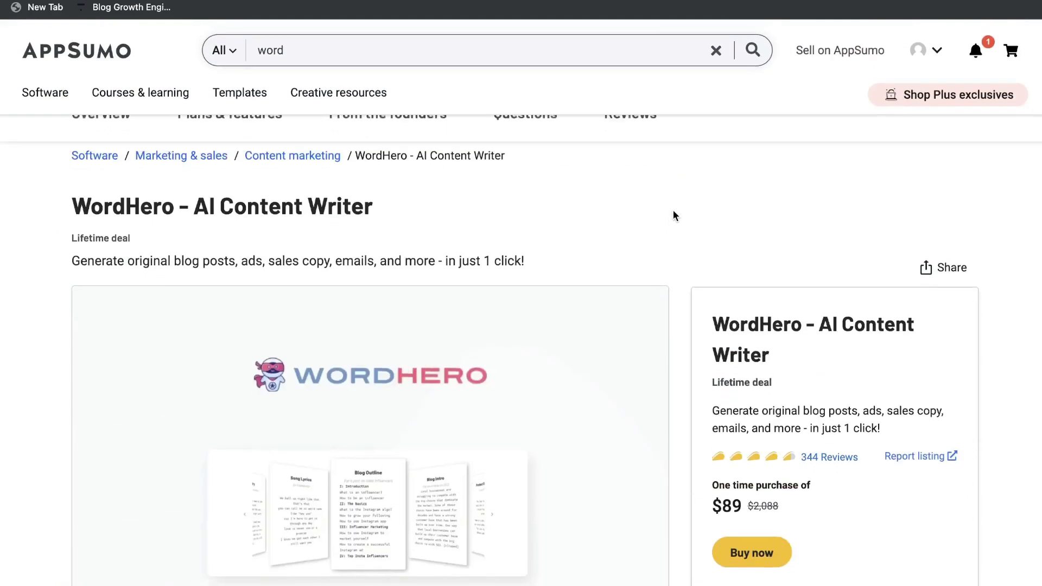
scroll(673, 216, "down", 3)
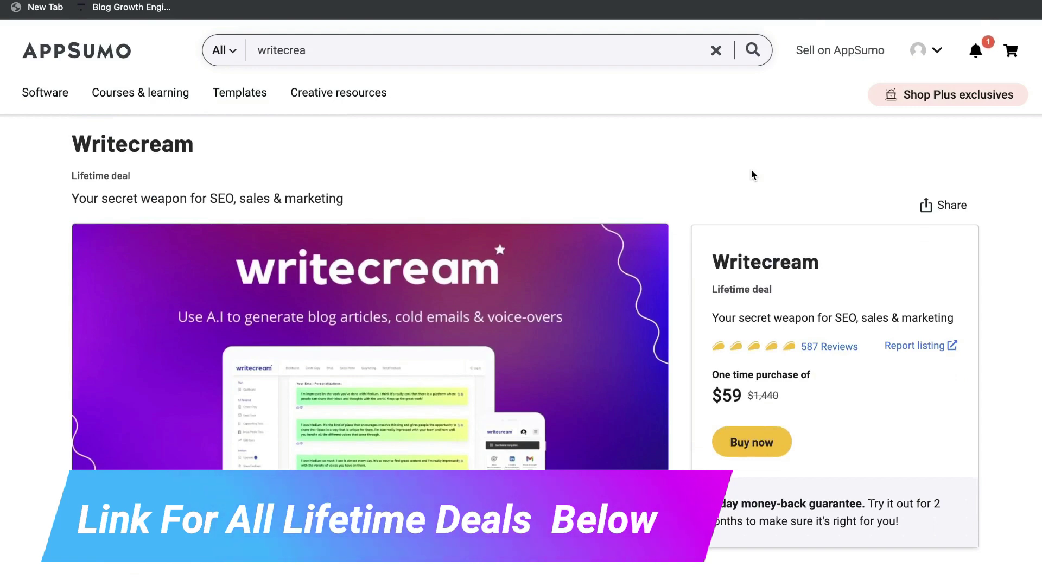
Step: Review the Writecream deal's one-time price and the monthly character allowance in its plan
scroll(752, 172, "down", 1)
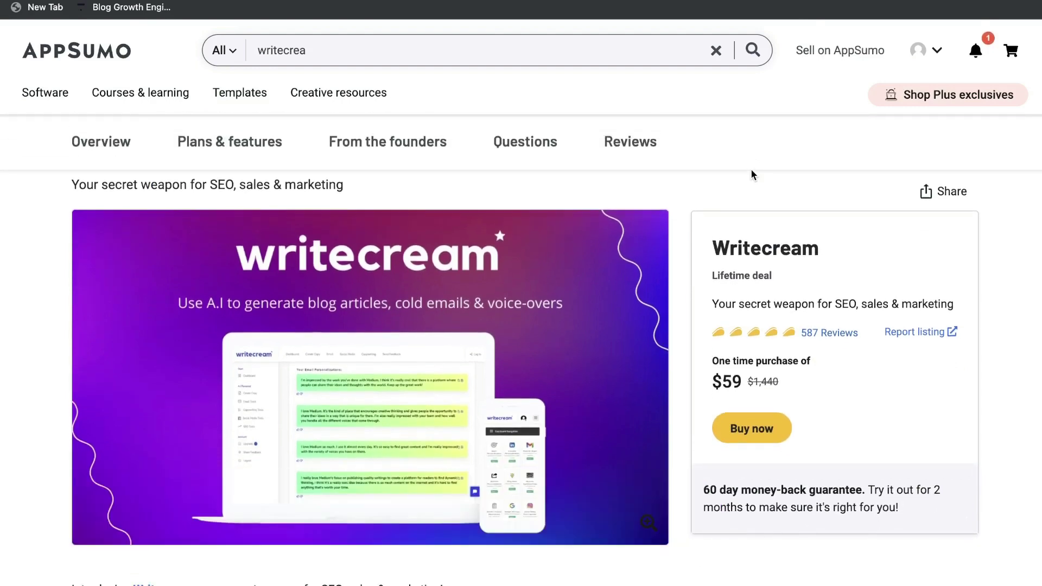
scroll(752, 378, "down", 2)
left_click_drag(714, 376, 738, 375)
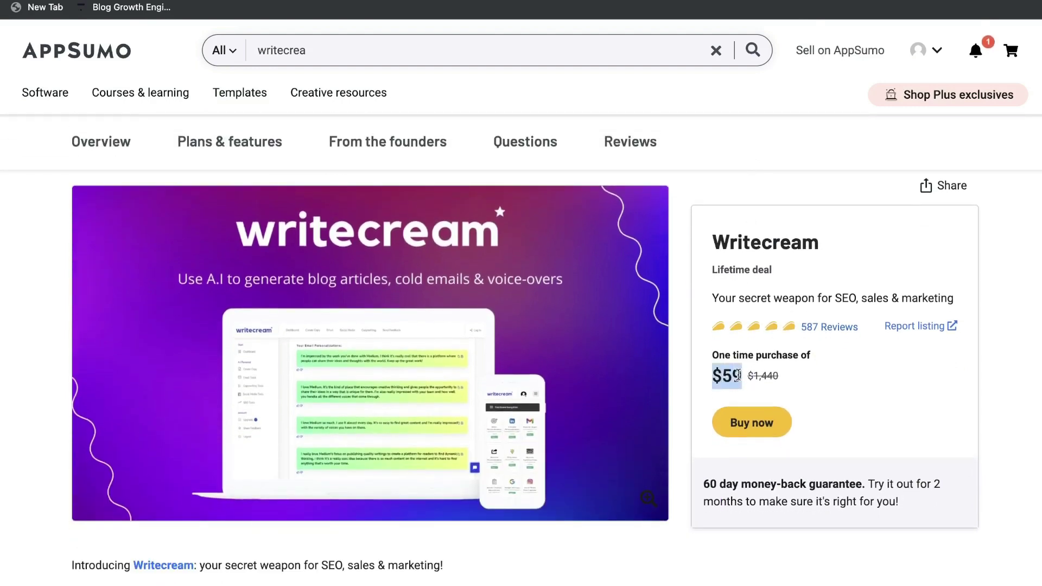
scroll(668, 306, "down", 15)
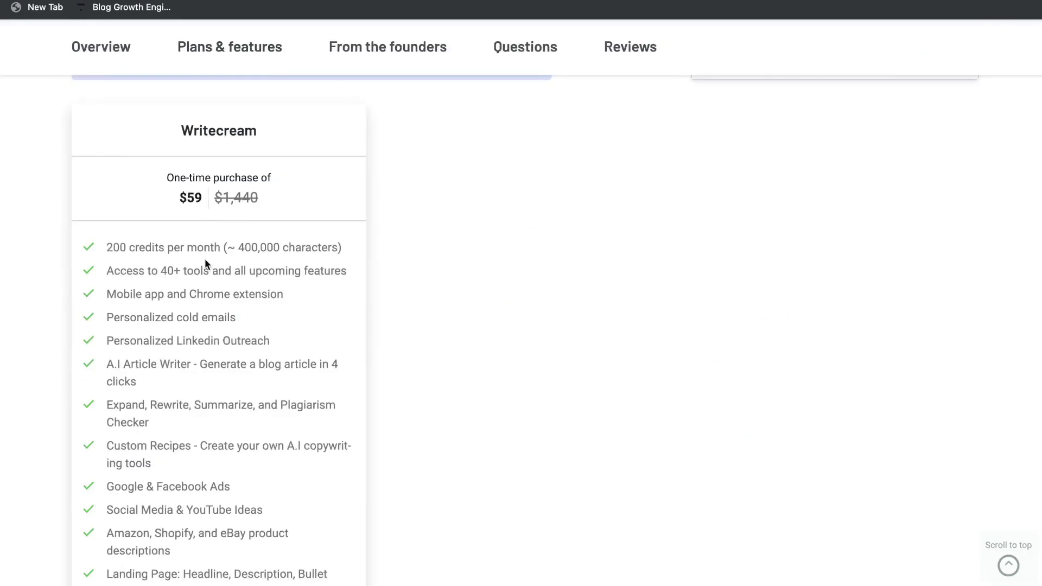
left_click_drag(235, 249, 280, 249)
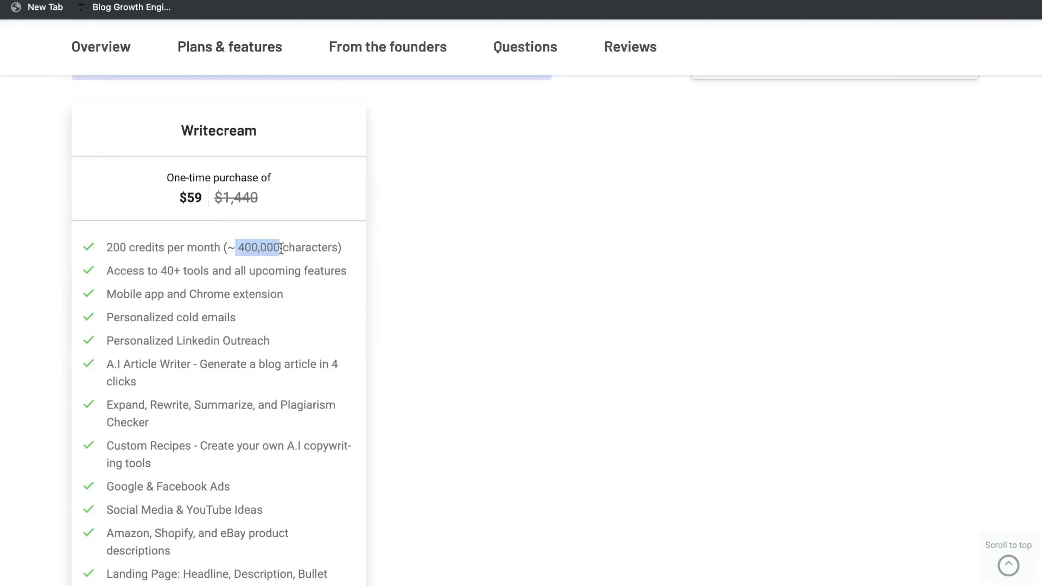
Step: Read through the Writecream plan's feature list down to the terms for stacking additional codes
scroll(306, 253, "down", 1)
scroll(307, 254, "down", 2)
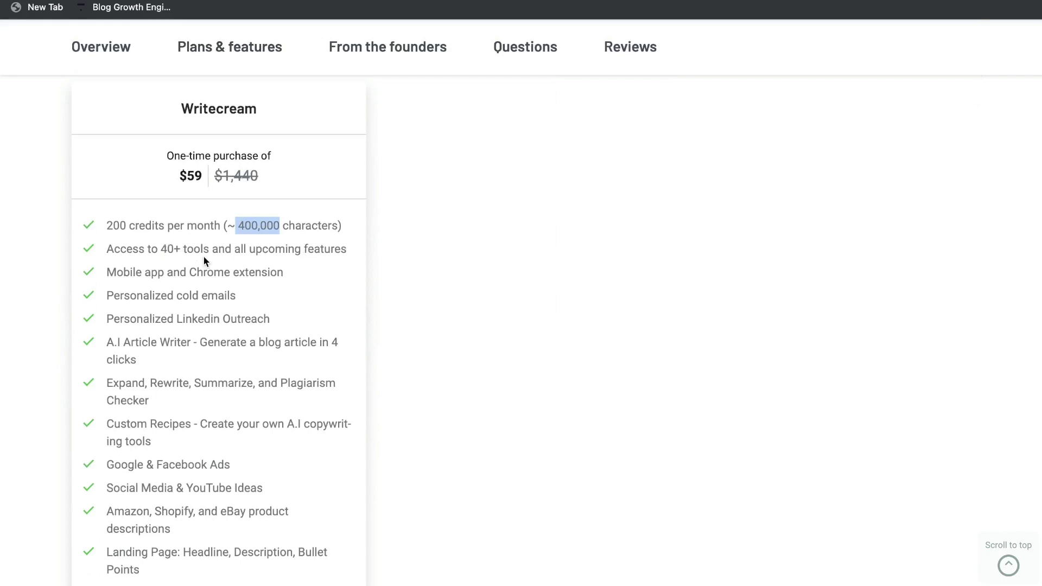
scroll(204, 258, "down", 2)
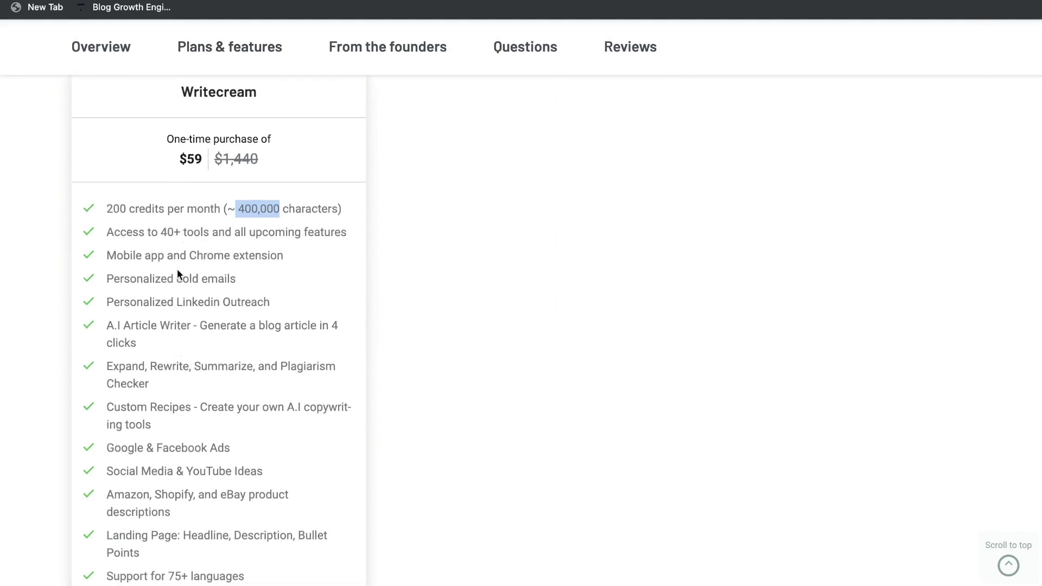
scroll(178, 282, "down", 3)
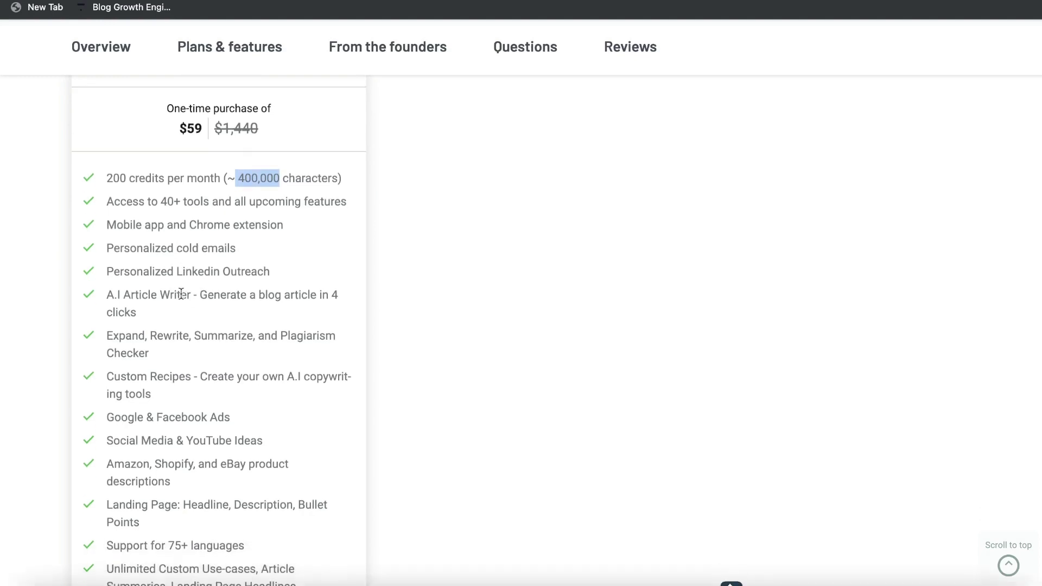
scroll(210, 337, "down", 2)
scroll(209, 337, "down", 5)
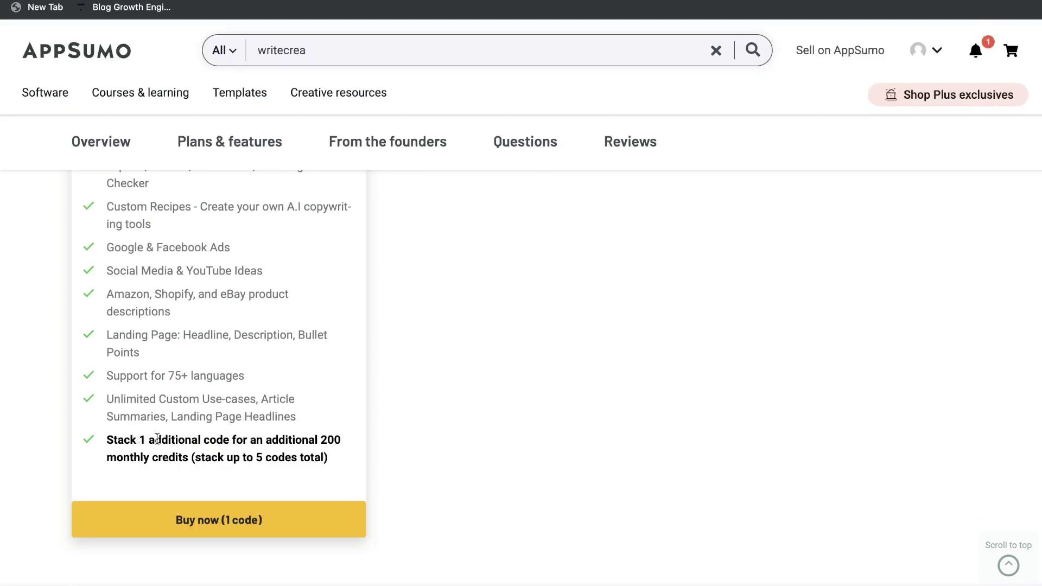
scroll(199, 455, "down", 1)
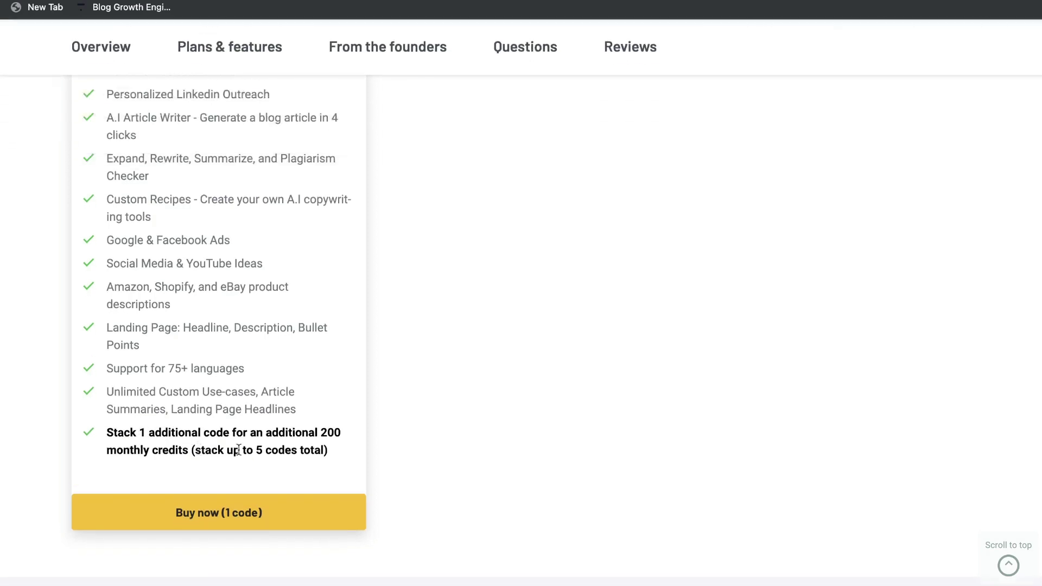
Step: Compare the Writecream plan's one-time price with its monthly credits
scroll(239, 450, "up", 10)
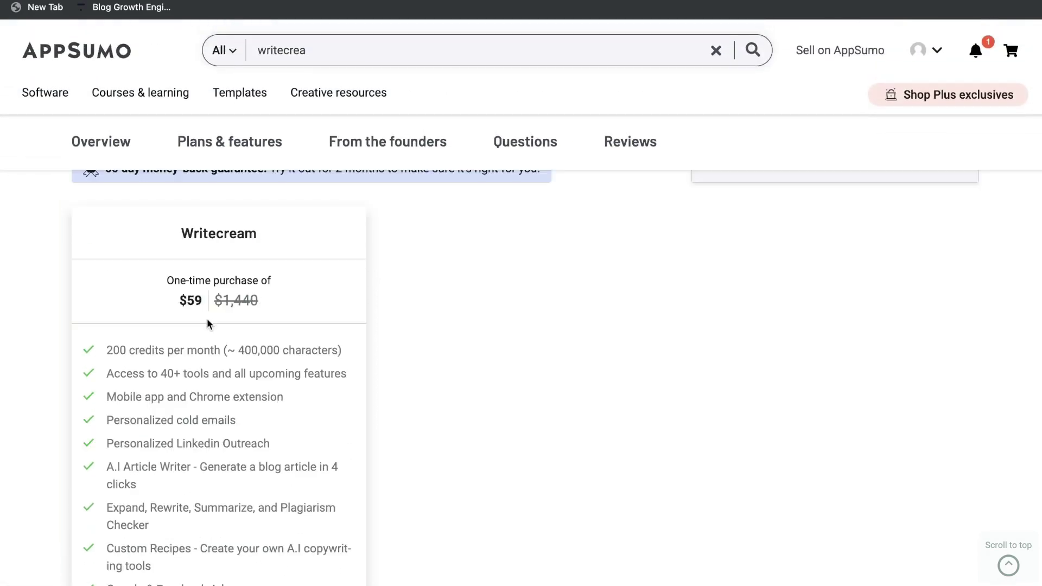
left_click_drag(184, 308, 211, 308)
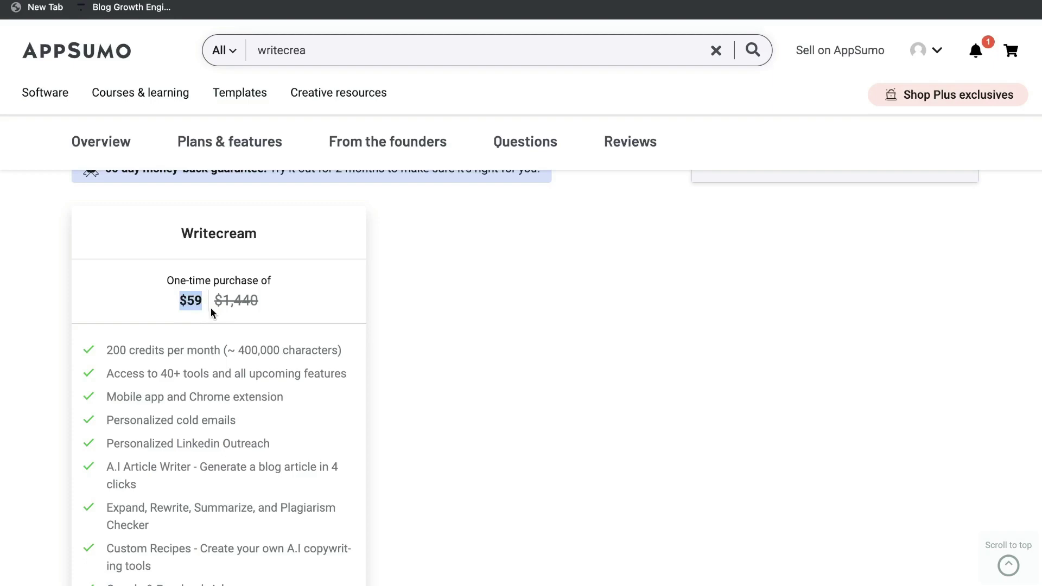
left_click(242, 345)
left_click_drag(241, 345, 300, 347)
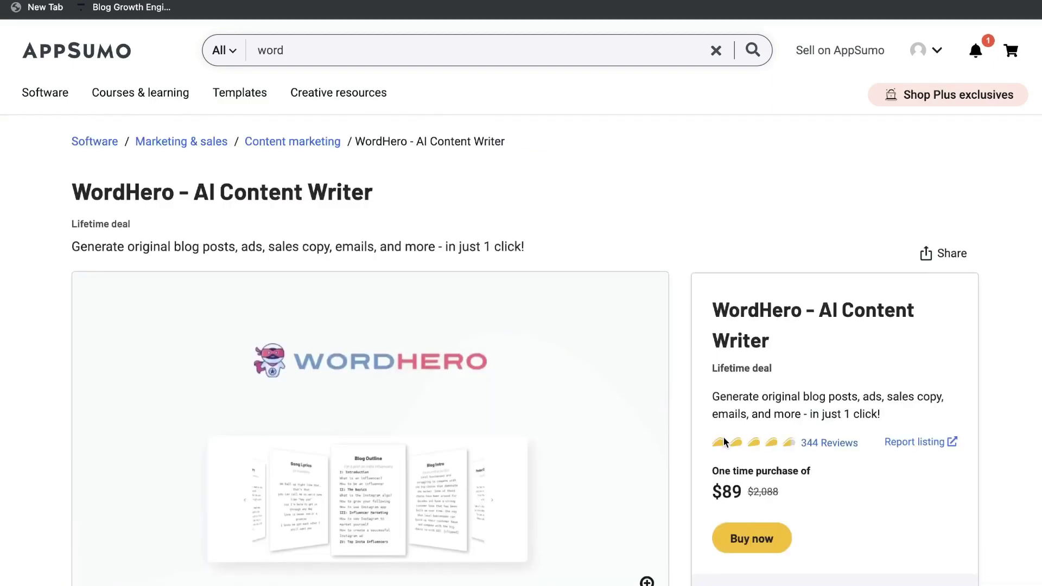
Step: Examine the WordHero deal's price and the extra one-time fee for its long-form editor add-on
scroll(728, 438, "down", 2)
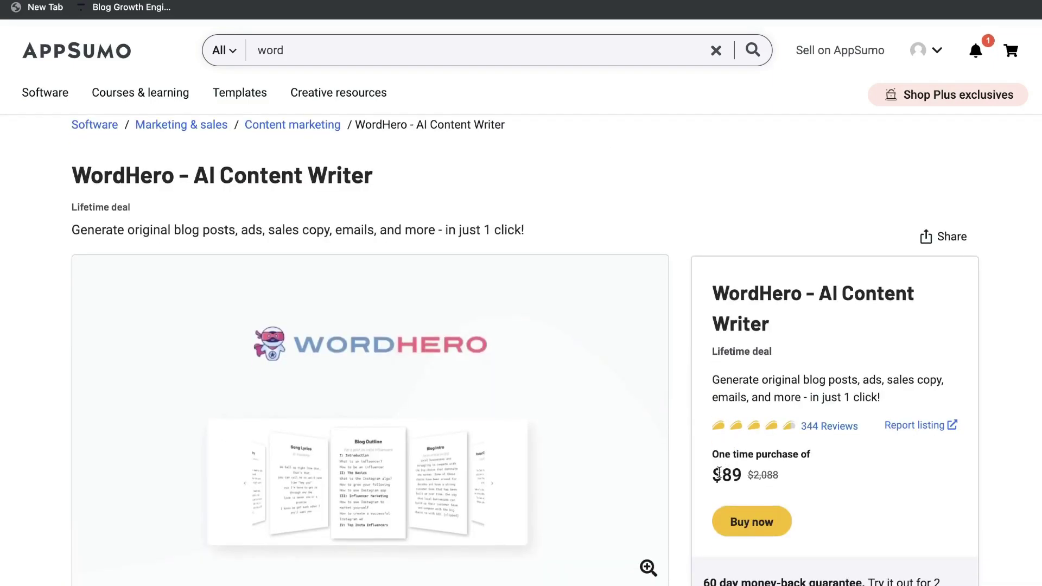
scroll(721, 477, "down", 9)
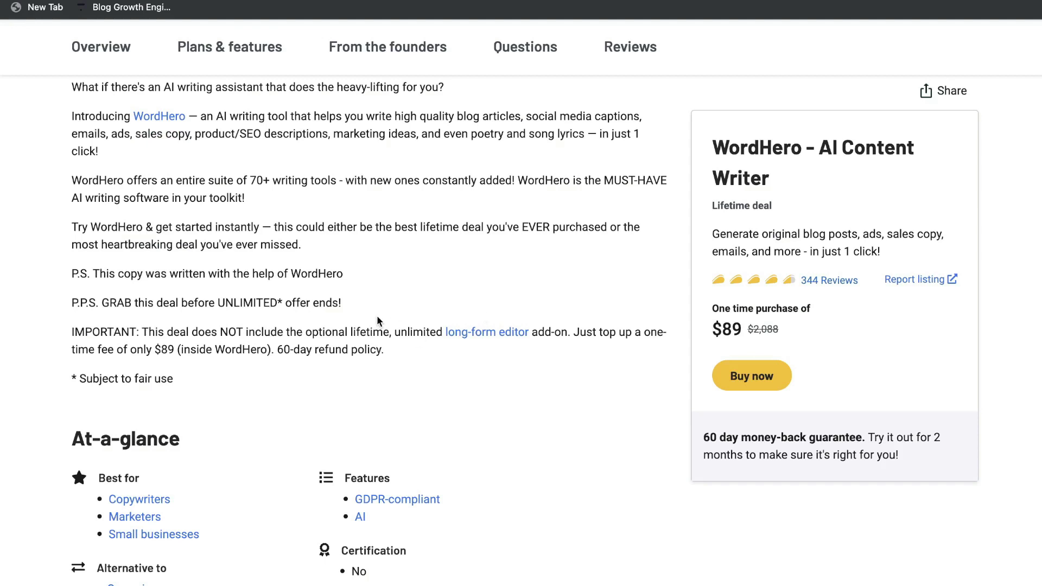
left_click_drag(159, 348, 182, 350)
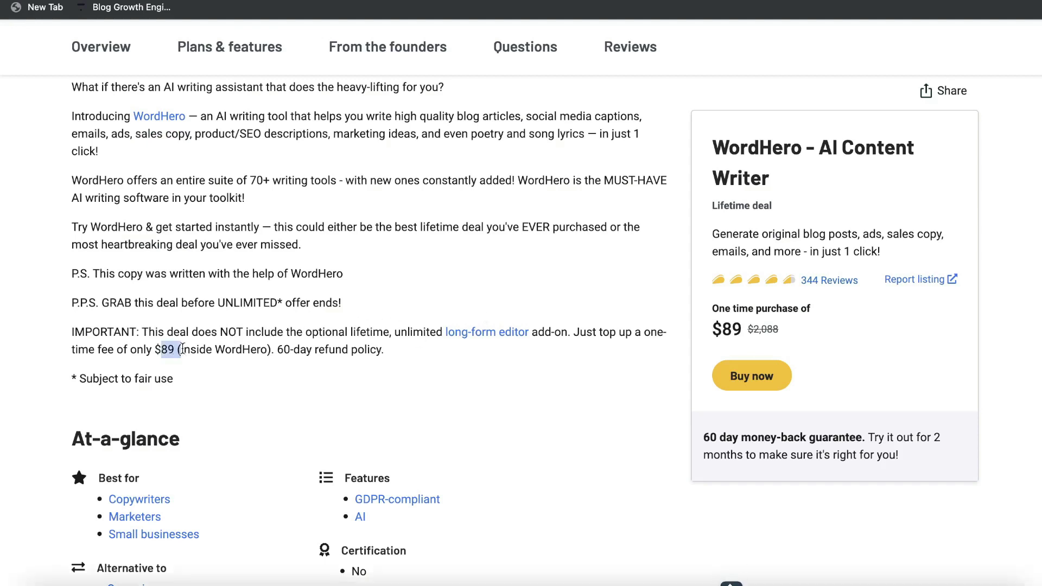
scroll(521, 359, "down", 1)
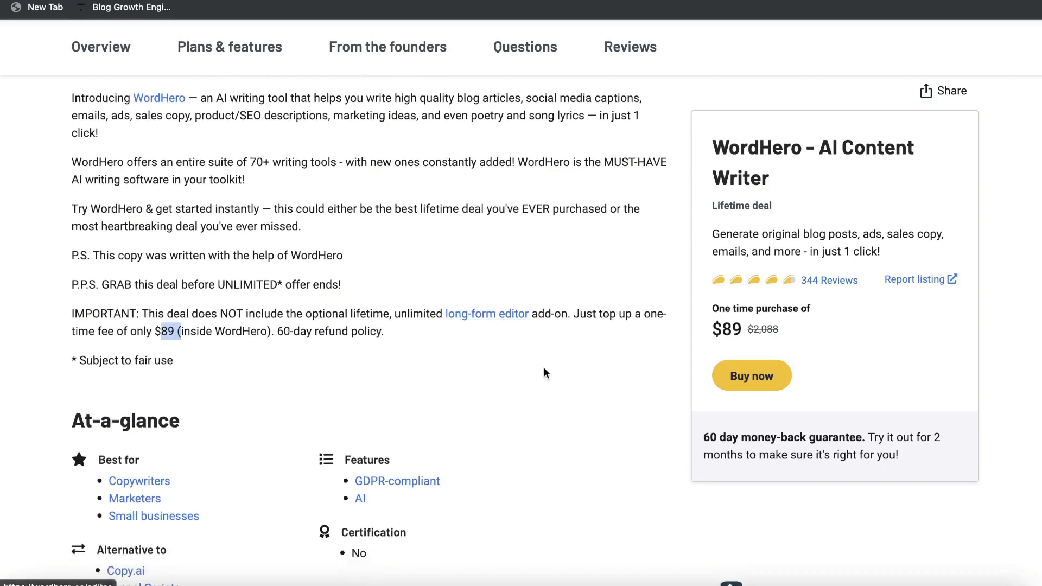
scroll(545, 374, "up", 5)
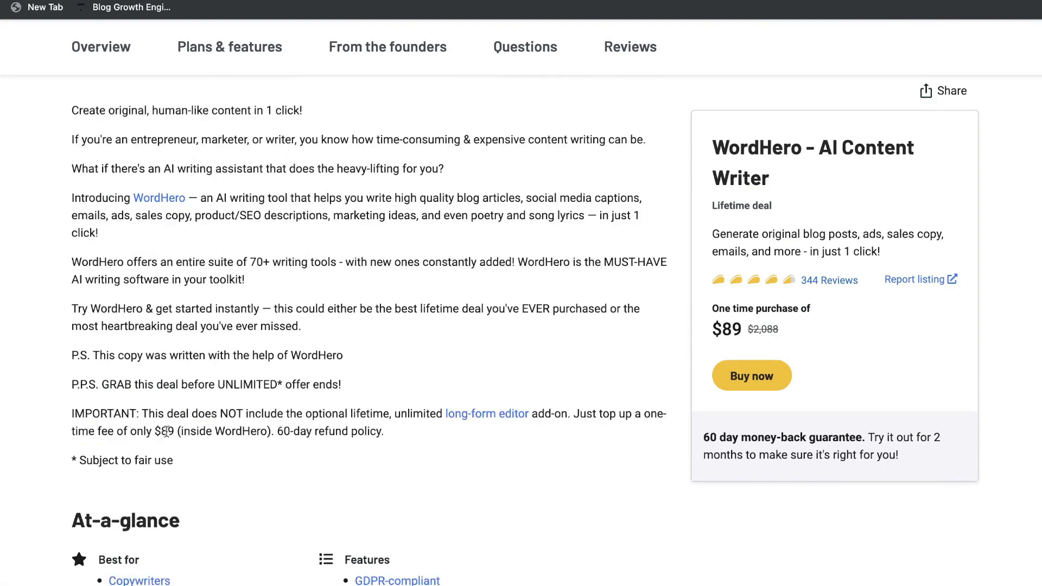
Step: Examine WordHero's deal terms and Single plan features, highlighting the unlimited copy offer
scroll(225, 444, "down", 1)
scroll(226, 444, "down", 10)
scroll(225, 444, "down", 7)
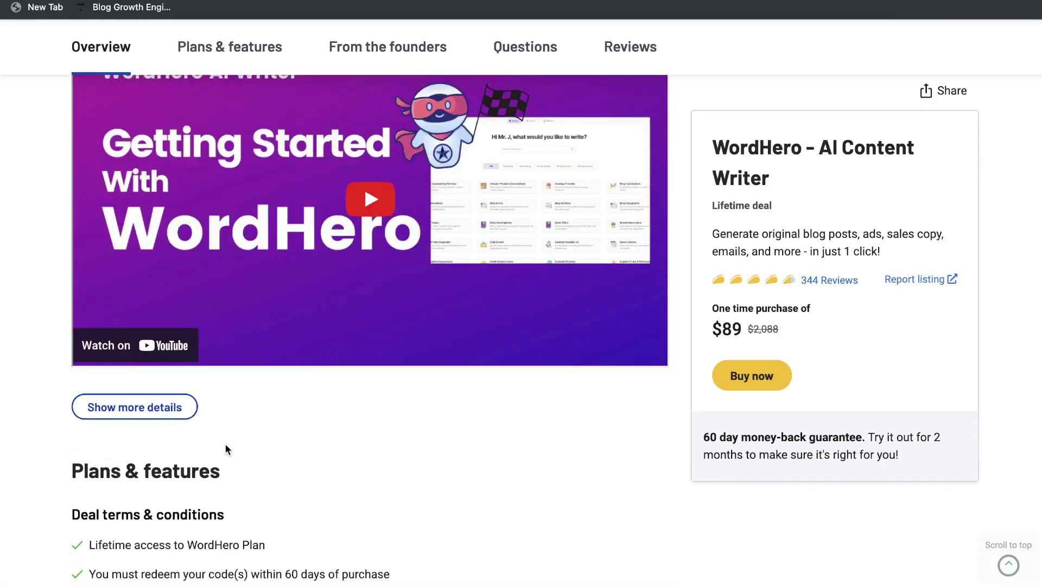
scroll(286, 463, "down", 2)
scroll(286, 463, "down", 6)
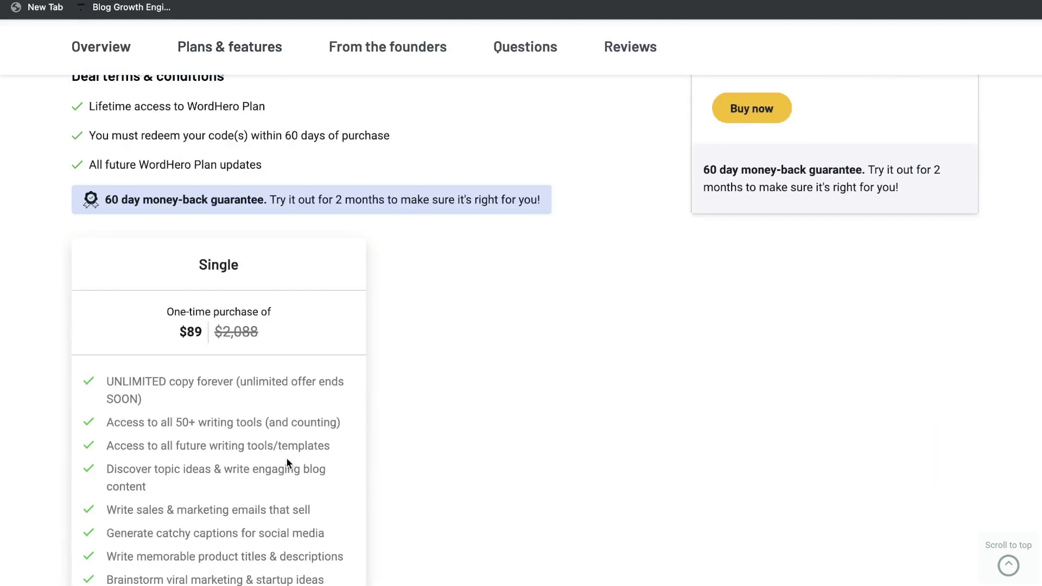
scroll(414, 433, "down", 2)
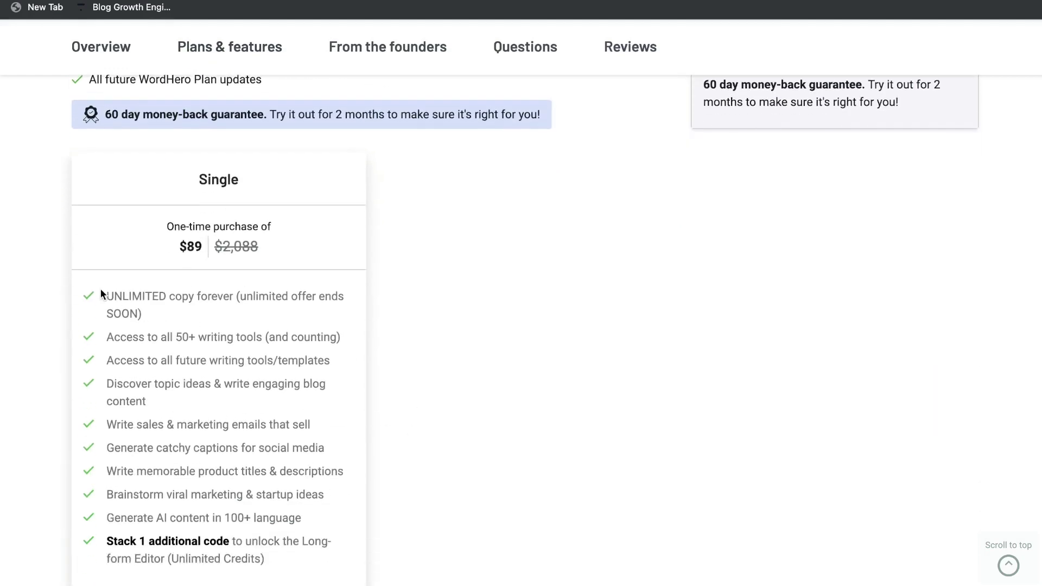
left_click_drag(101, 293, 223, 302)
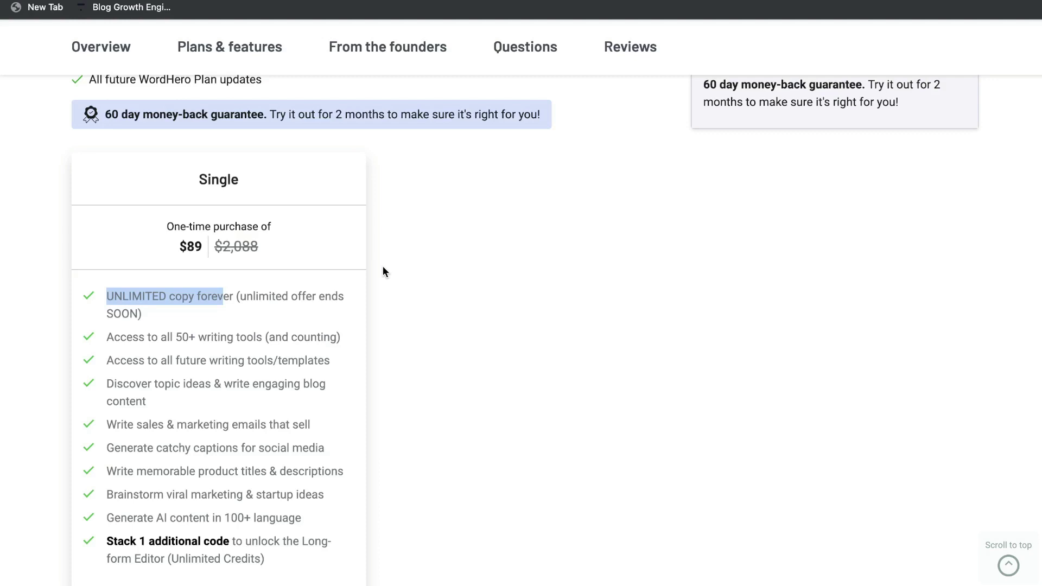
scroll(170, 310, "down", 1)
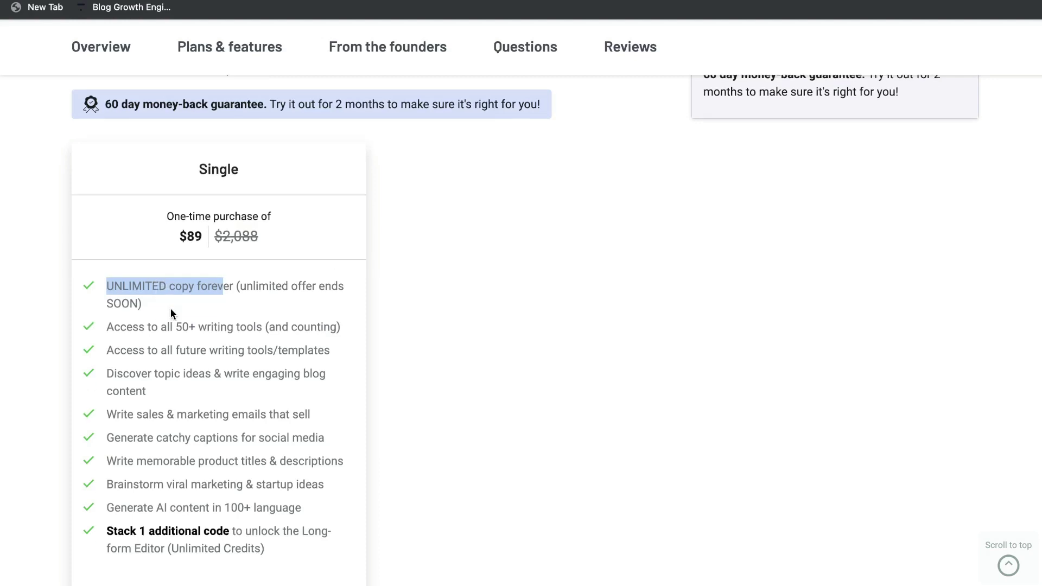
scroll(171, 314, "down", 3)
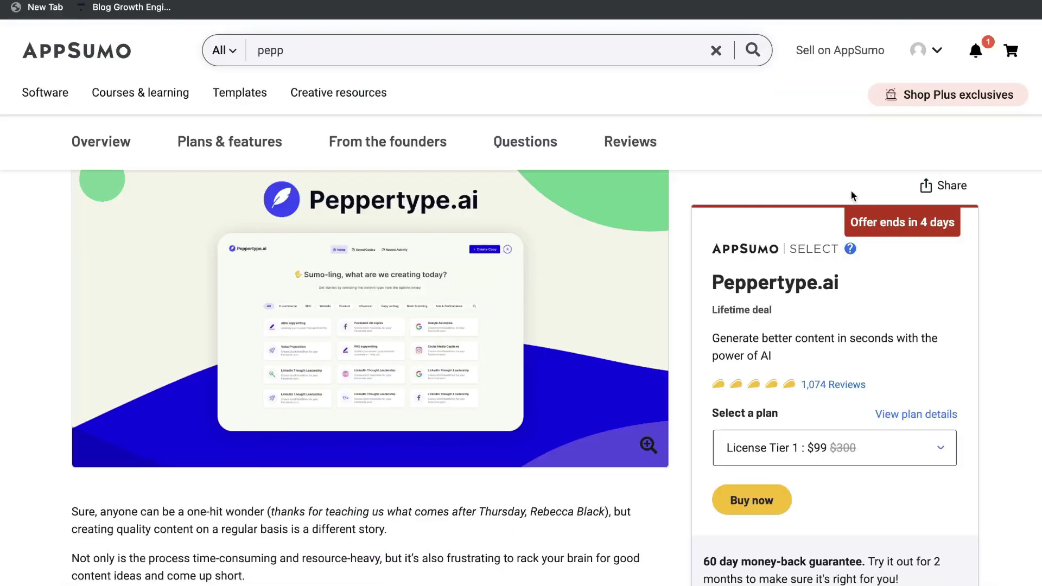
Step: Check the Peppertype.ai deal's starting plan price and highlight its offer deadline
scroll(851, 191, "down", 3)
scroll(791, 301, "down", 1)
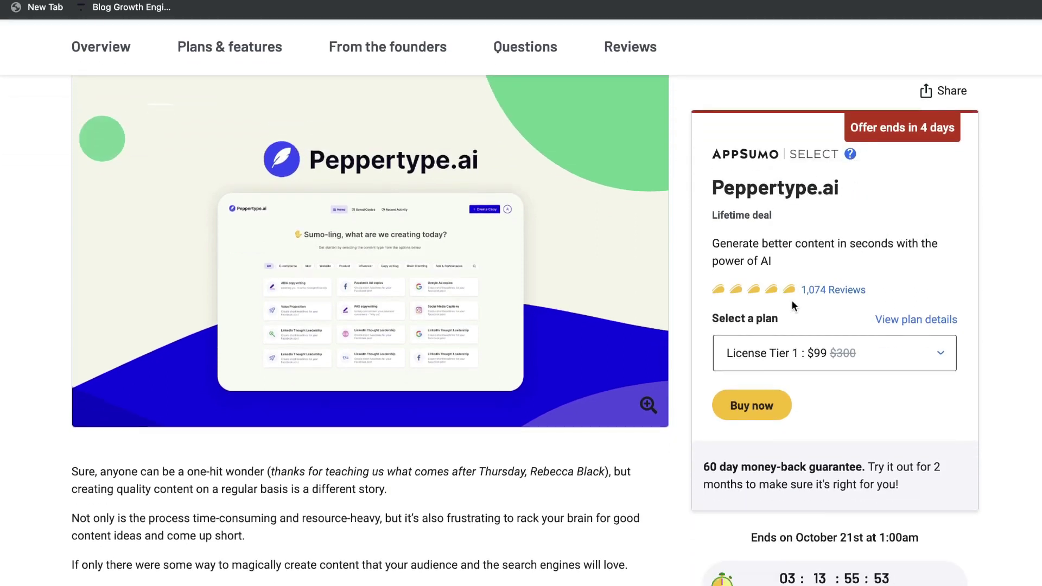
scroll(792, 301, "up", 3)
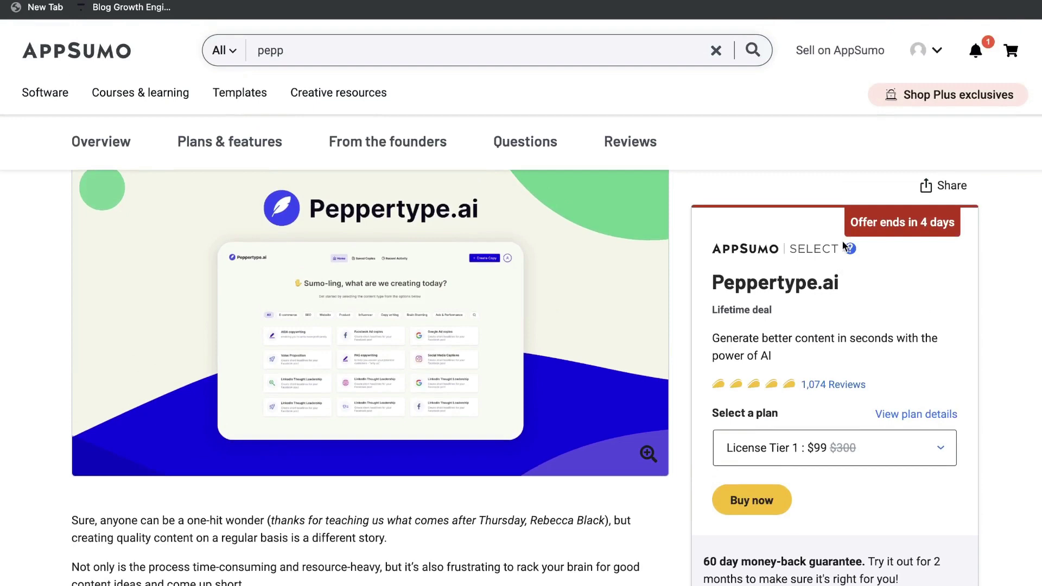
left_click_drag(839, 228, 948, 229)
scroll(946, 230, "down", 3)
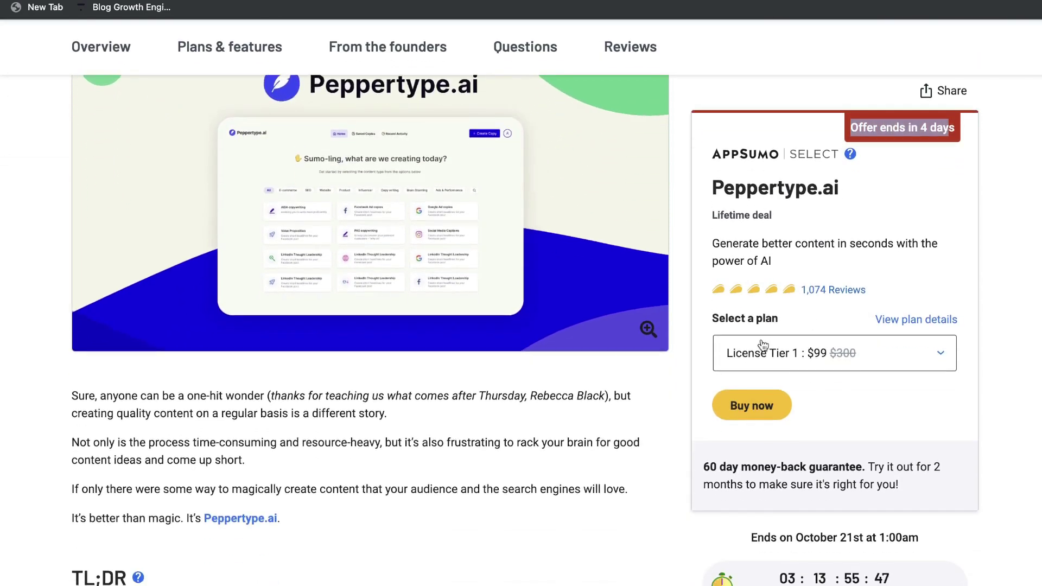
Step: Examine Peppertype.ai's deal terms and included features, and compare its three license tiers by price and monthly word limits
scroll(763, 345, "down", 5)
scroll(689, 400, "down", 5)
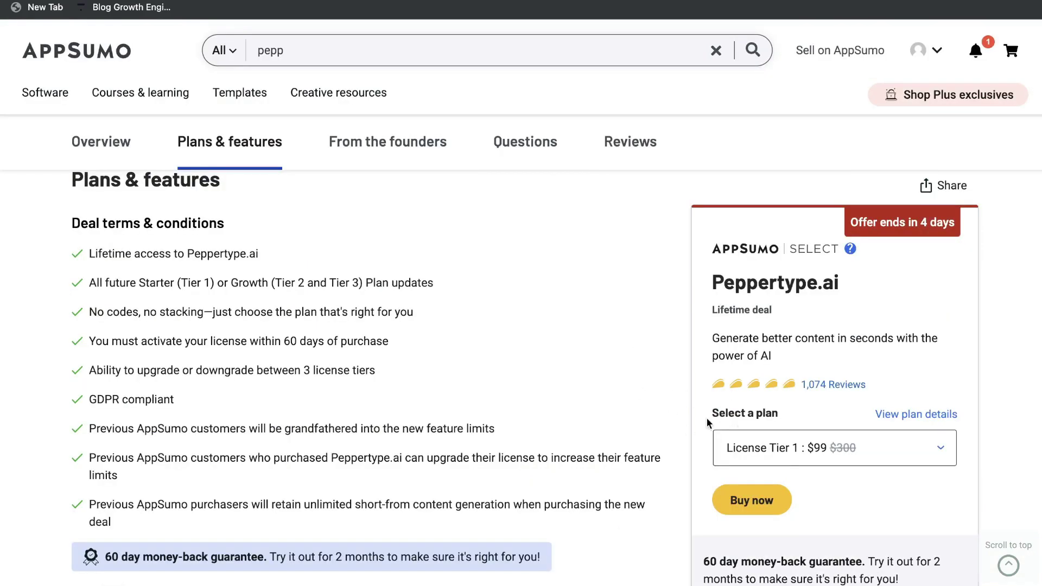
scroll(287, 313, "down", 10)
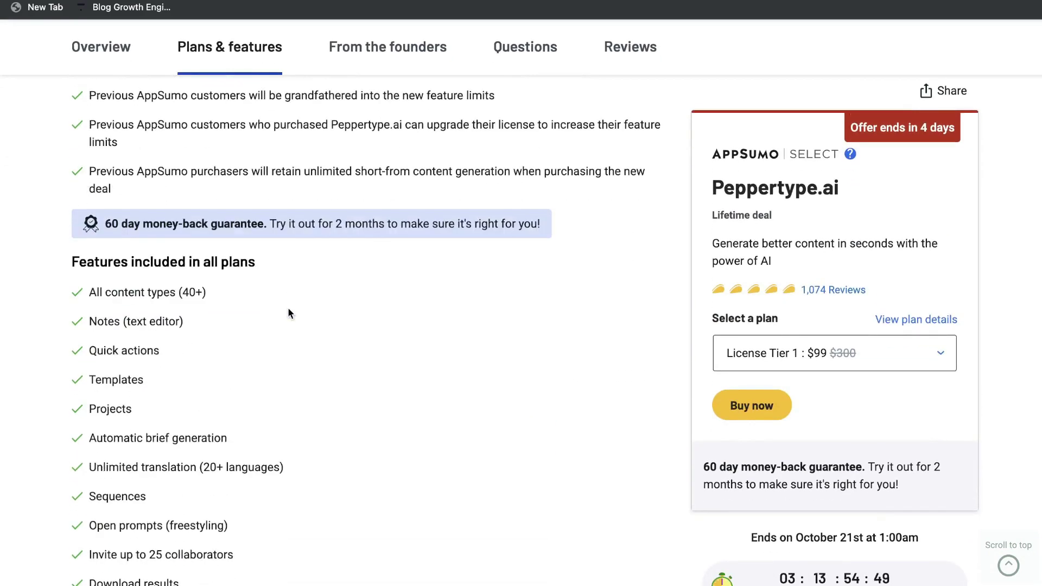
scroll(287, 313, "down", 3)
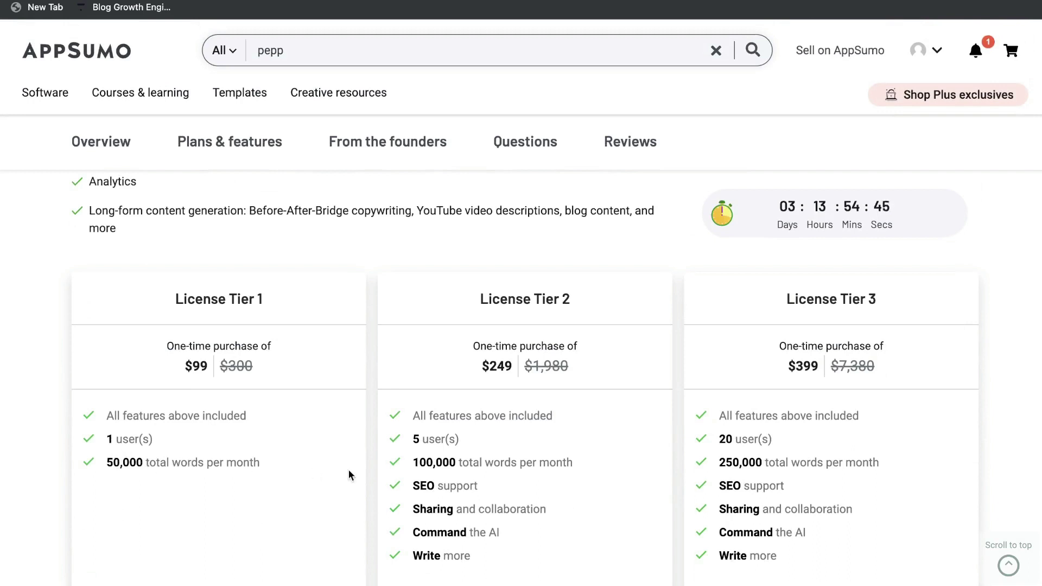
scroll(348, 475, "down", 1)
scroll(349, 471, "down", 1)
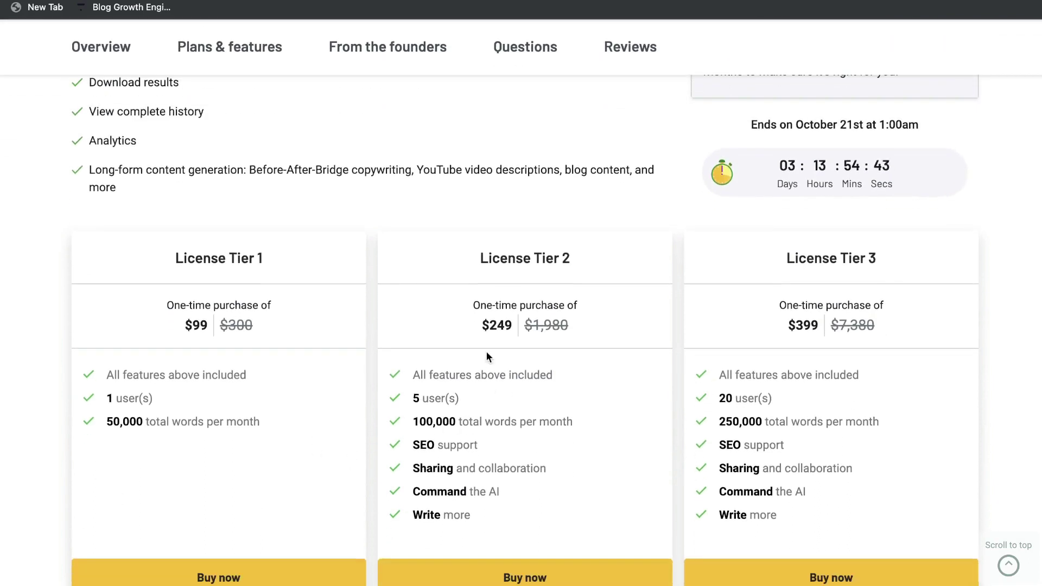
scroll(477, 337, "down", 1)
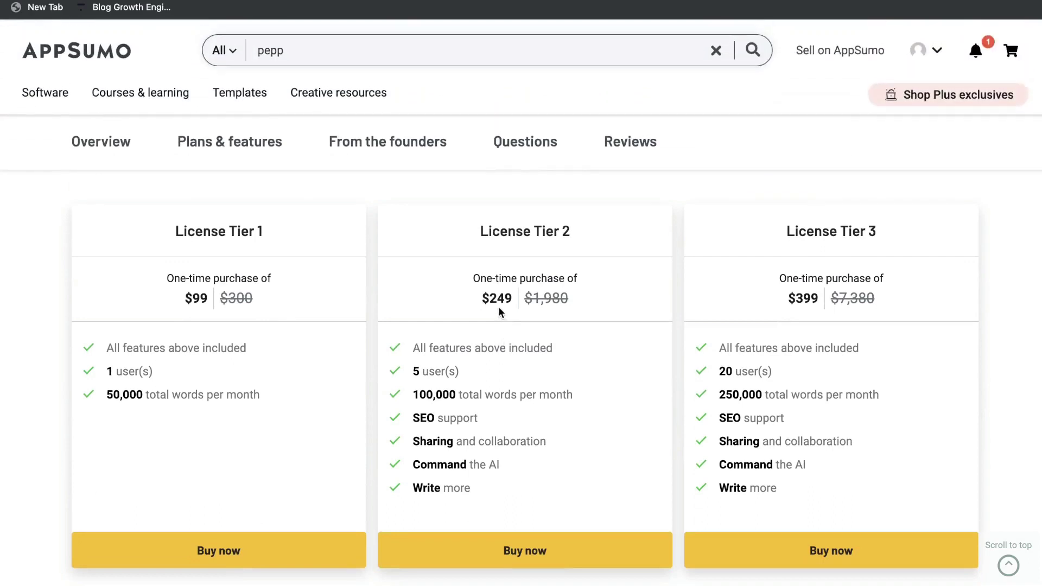
Step: Compare Peppertype.ai's License Tier 2 and Tier 3, highlighting Tier 2's monthly word limit and Tier 3's price and word limit
scroll(517, 318, "down", 1)
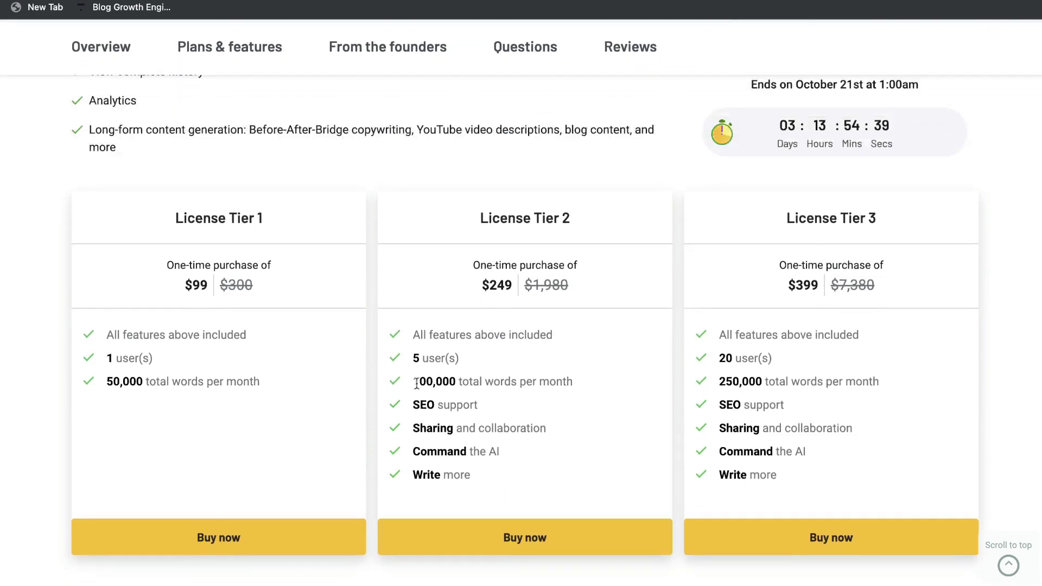
left_click_drag(419, 382, 474, 383)
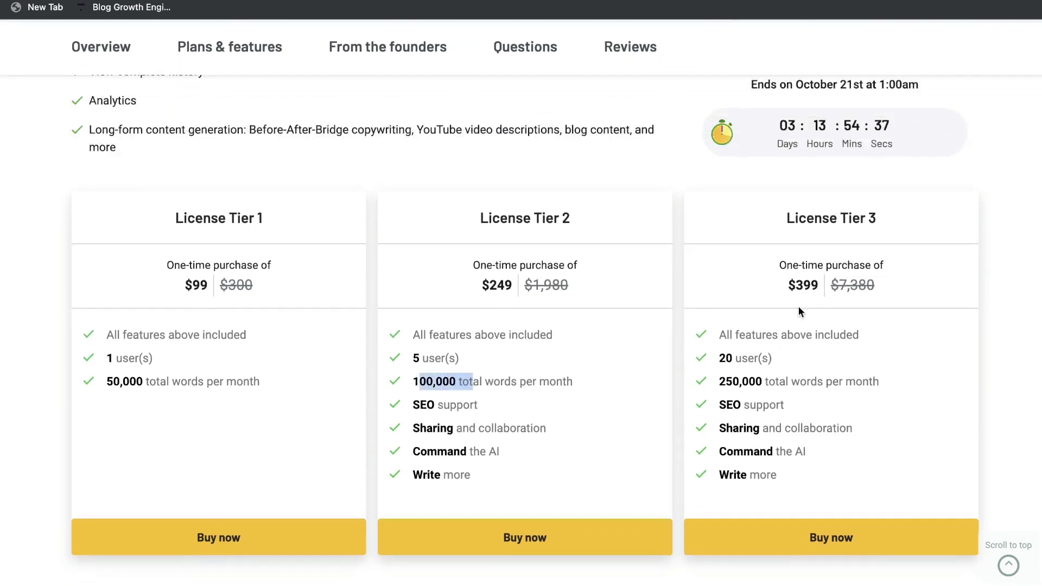
scroll(796, 307, "up", 1)
left_click_drag(788, 309, 819, 309)
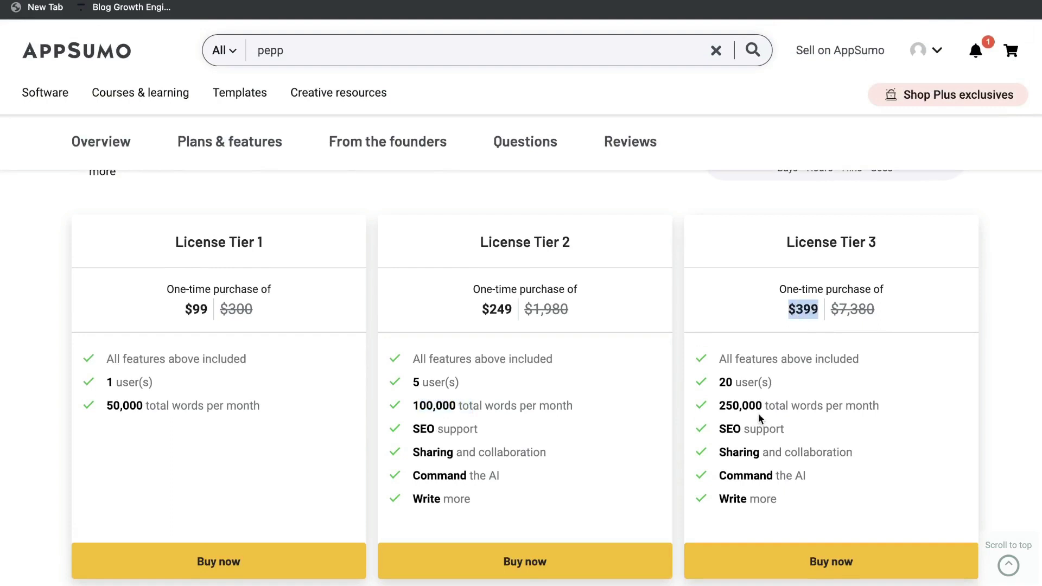
left_click_drag(719, 406, 780, 407)
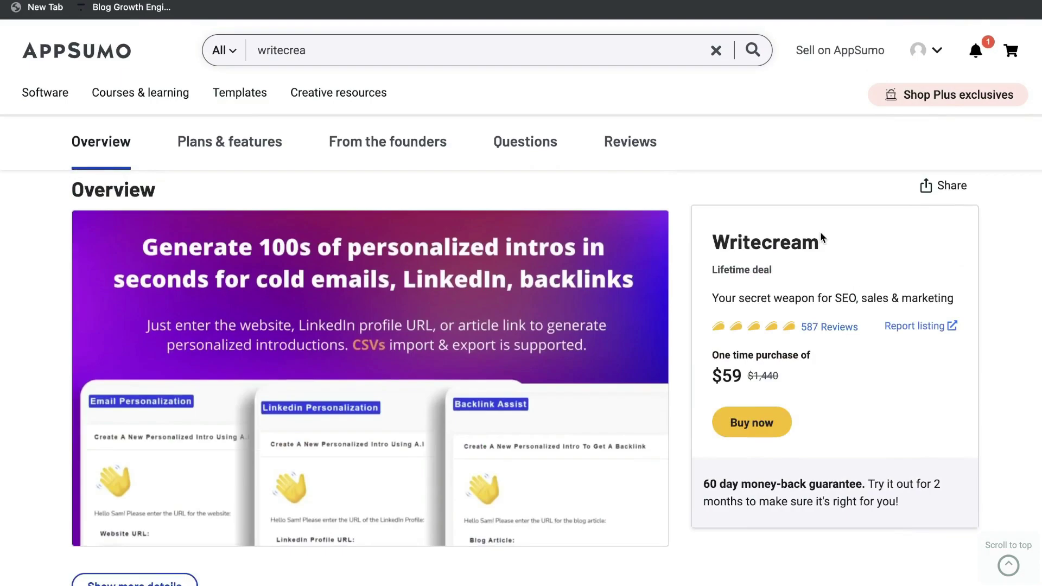
Step: Examine the Writecream deal on AppSumo, highlighting its one-time price and the monthly character allowance in its plan features
scroll(819, 231, "down", 1)
scroll(821, 237, "down", 1)
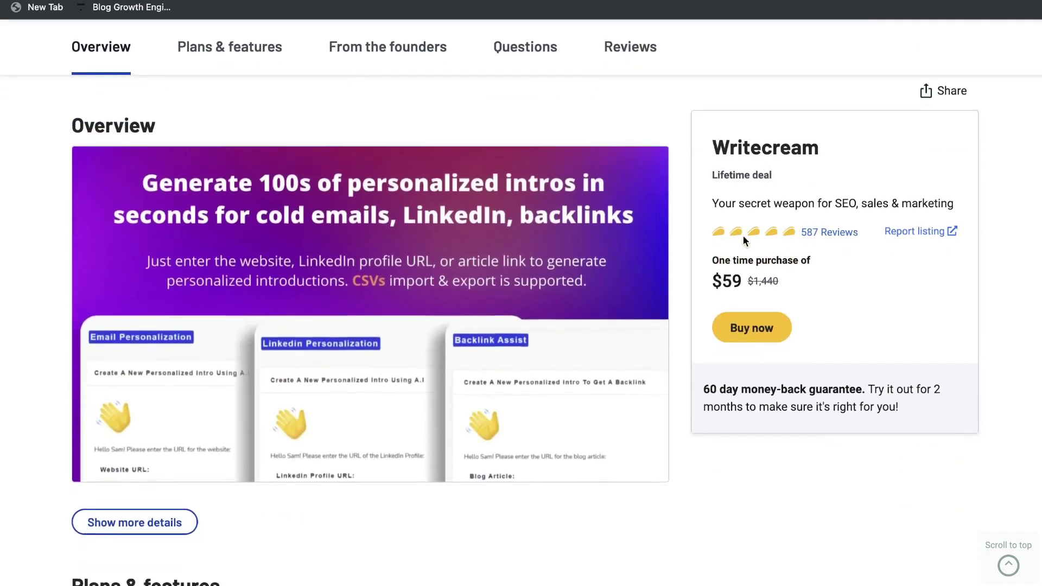
scroll(602, 364, "down", 1)
left_click_drag(712, 280, 759, 280)
scroll(513, 383, "down", 9)
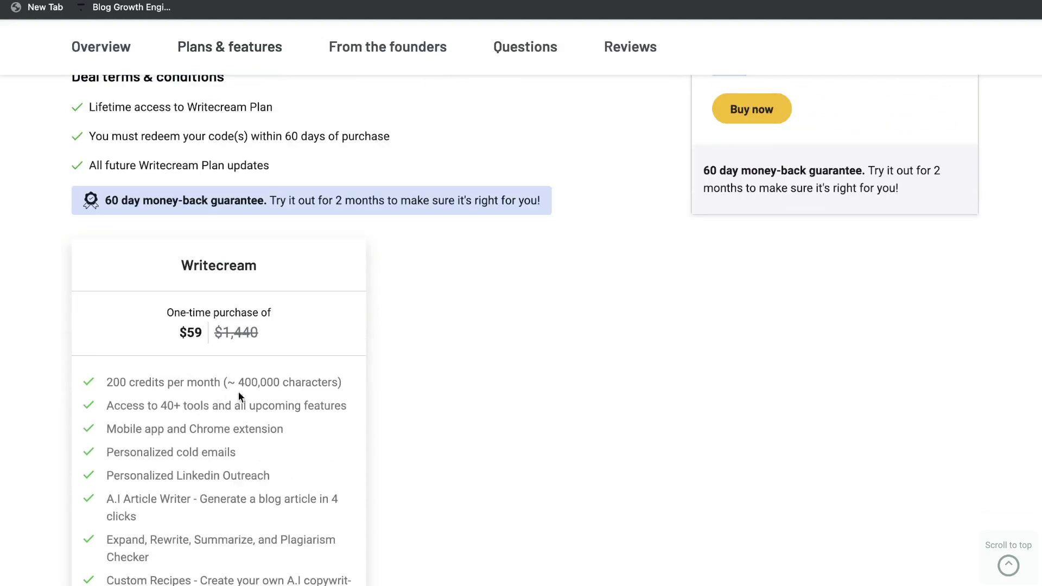
left_click_drag(241, 386, 284, 385)
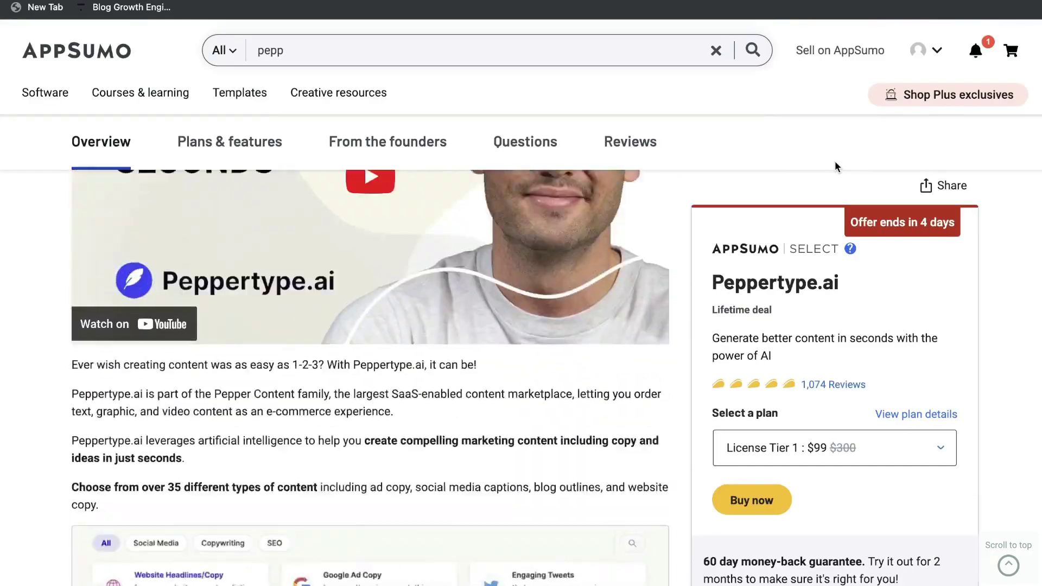
Step: Return to the Peppertype.ai deal and highlight the one-time price of License Tier 1
scroll(835, 163, "up", 2)
scroll(835, 163, "down", 12)
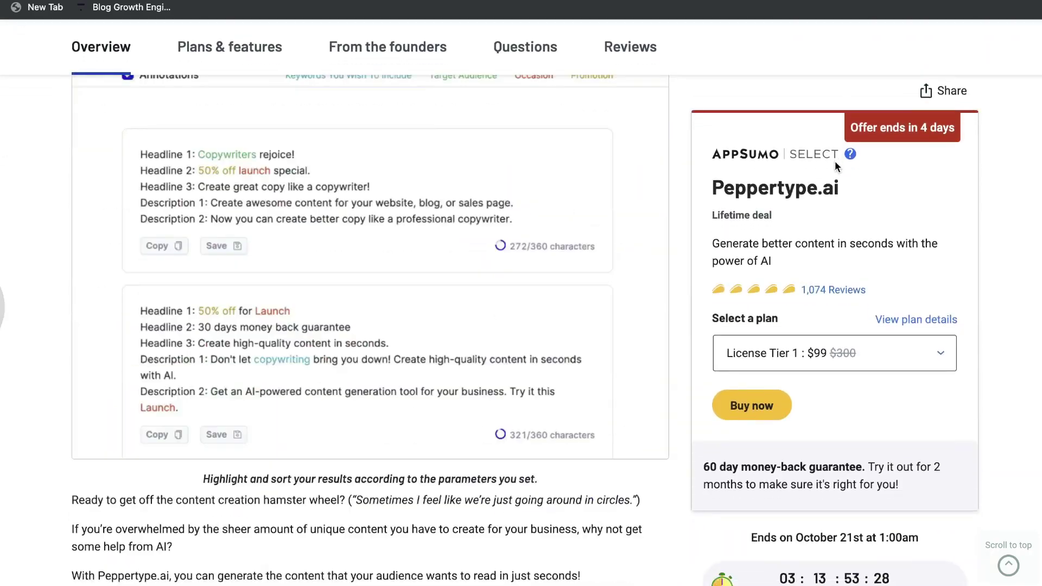
scroll(835, 163, "down", 20)
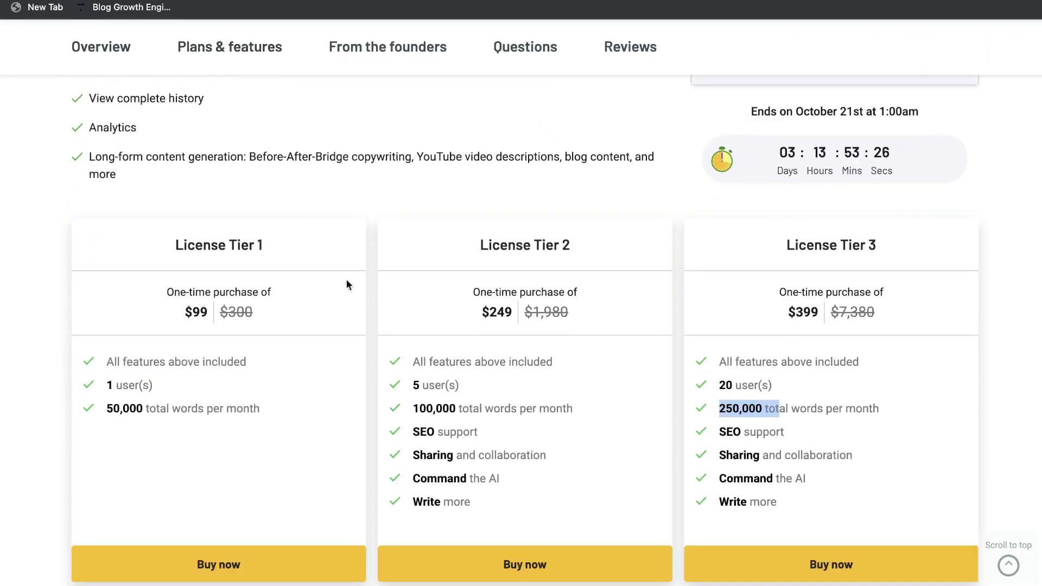
left_click_drag(185, 319, 236, 320)
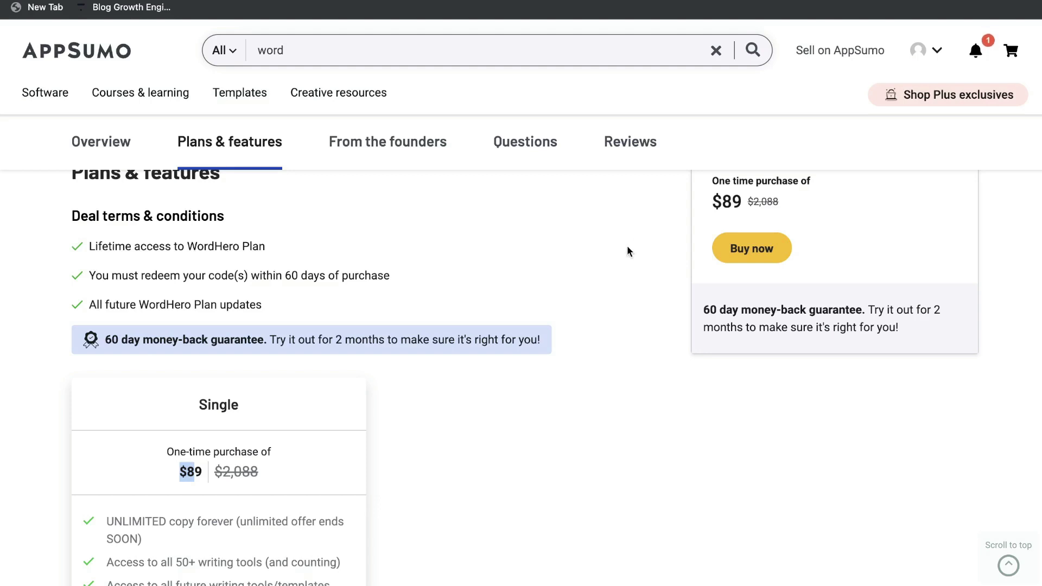
Step: Compare the WordHero and Writecream deals again, highlighting WordHero's unlimited copy feature and Writecream's one-time price
scroll(628, 247, "down", 3)
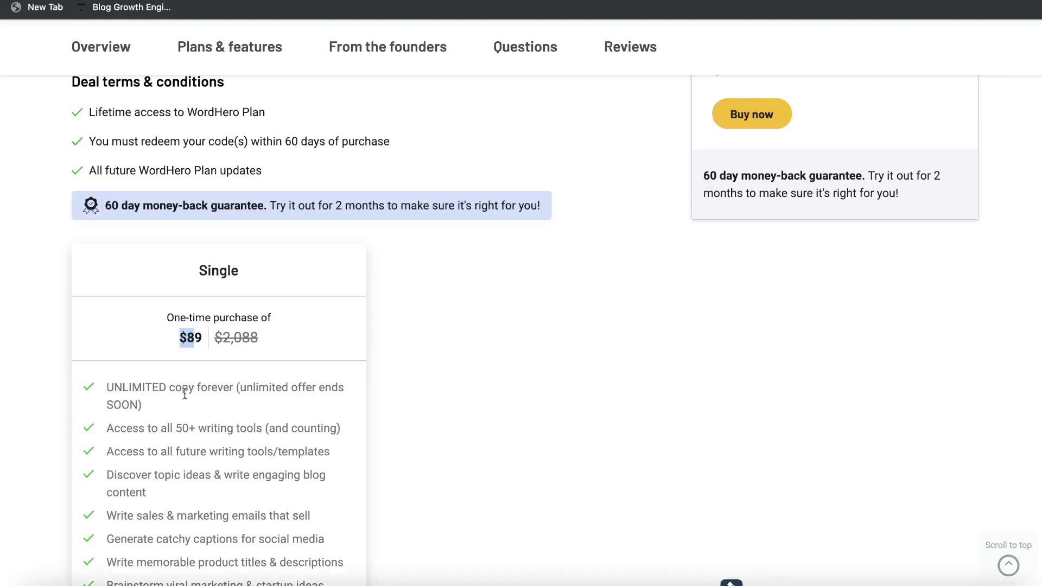
left_click_drag(106, 389, 198, 389)
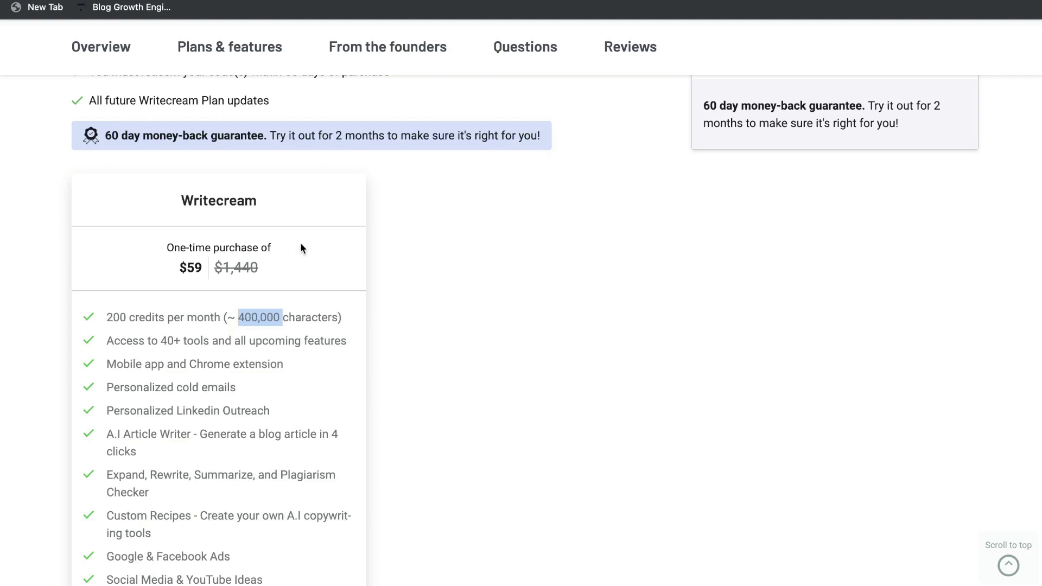
scroll(270, 309, "up", 1)
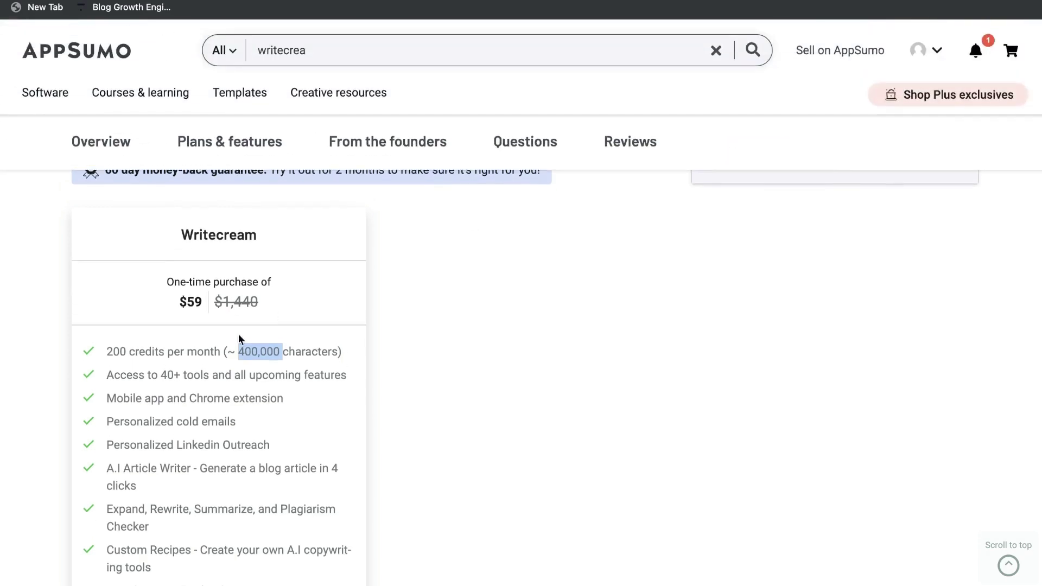
double_click(194, 302)
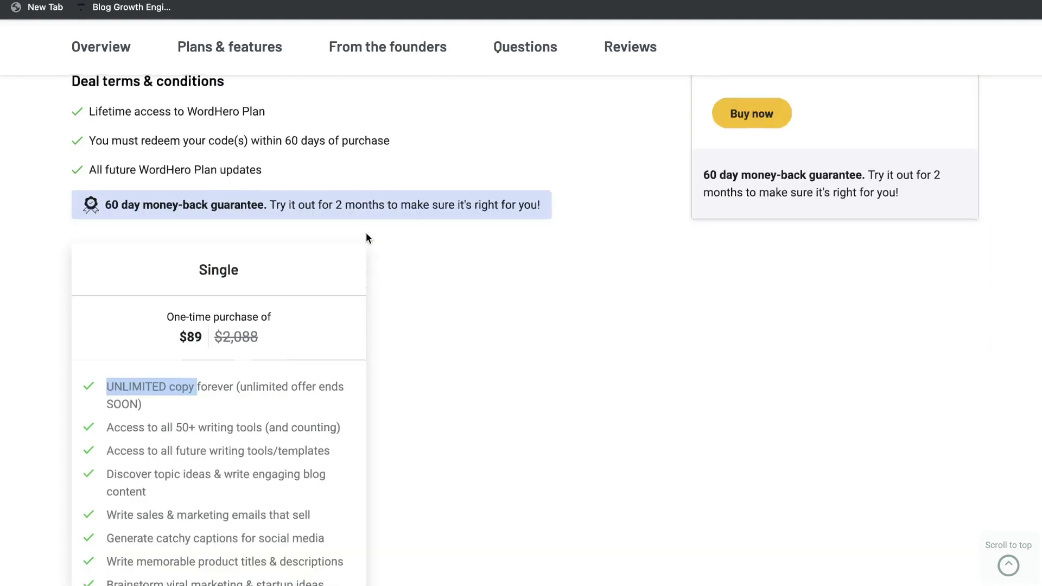
scroll(366, 234, "down", 1)
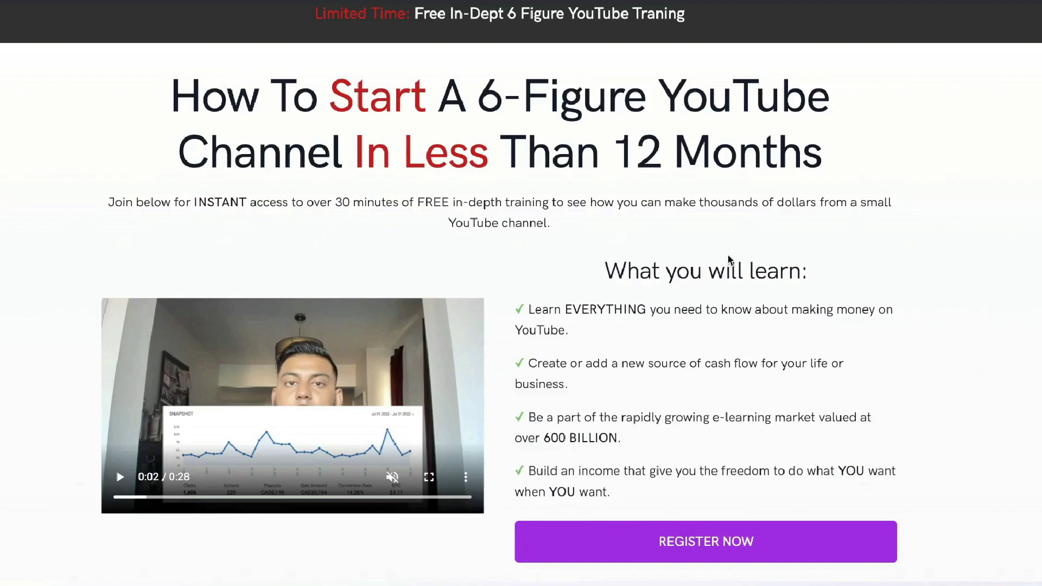
scroll(728, 255, "down", 1)
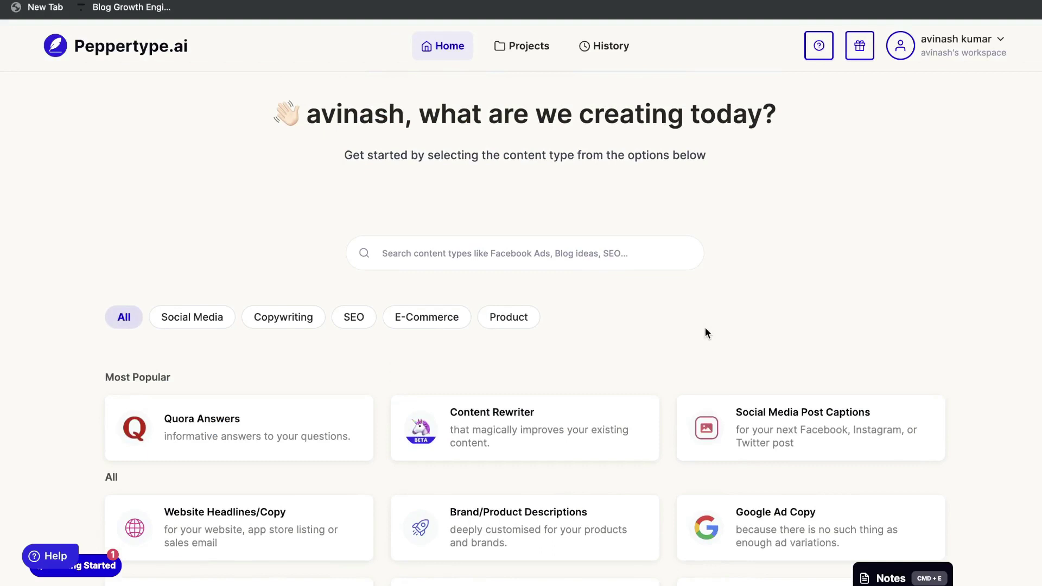
Step: Switch to the Peppertype.ai app, browse its content types and filter them to Social Media
scroll(705, 327, "down", 3)
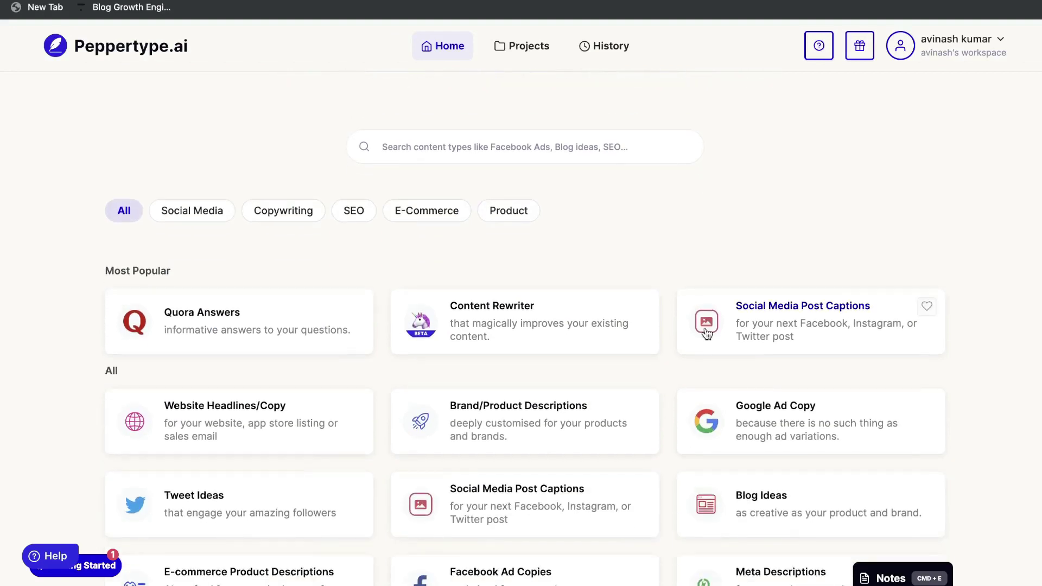
scroll(707, 332, "down", 2)
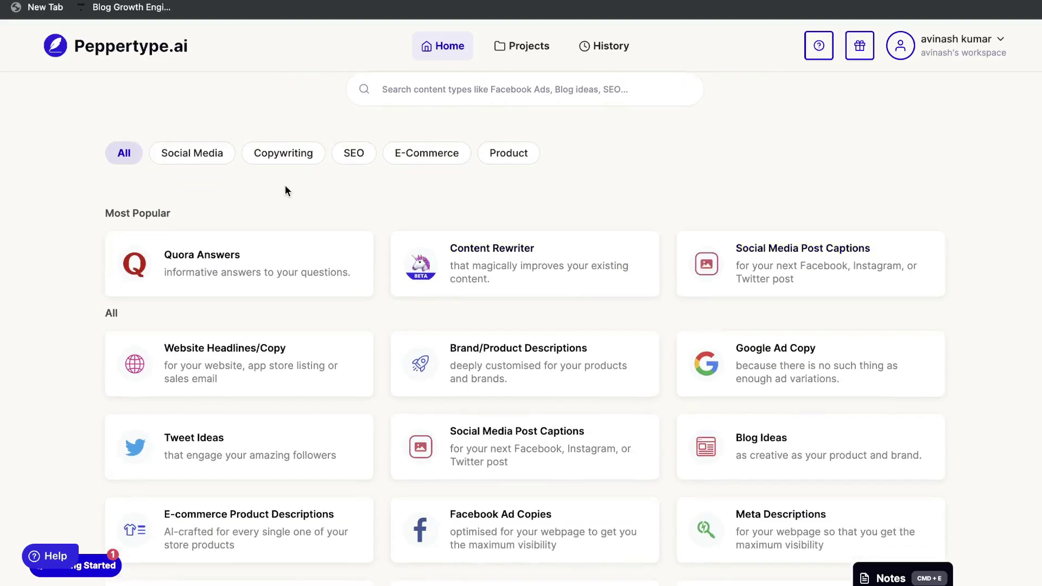
scroll(266, 191, "down", 1)
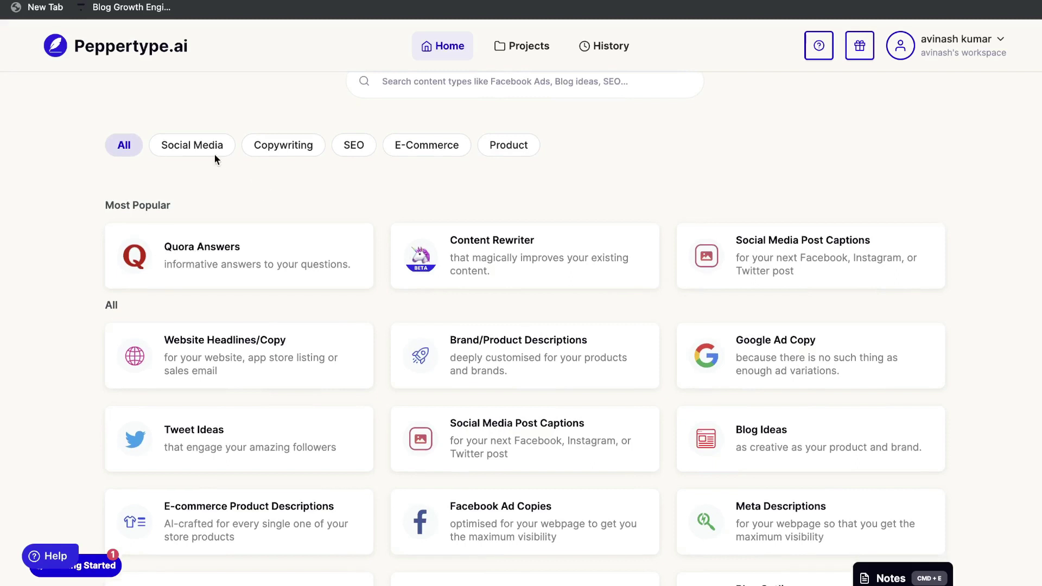
left_click(200, 150)
scroll(272, 309, "down", 1)
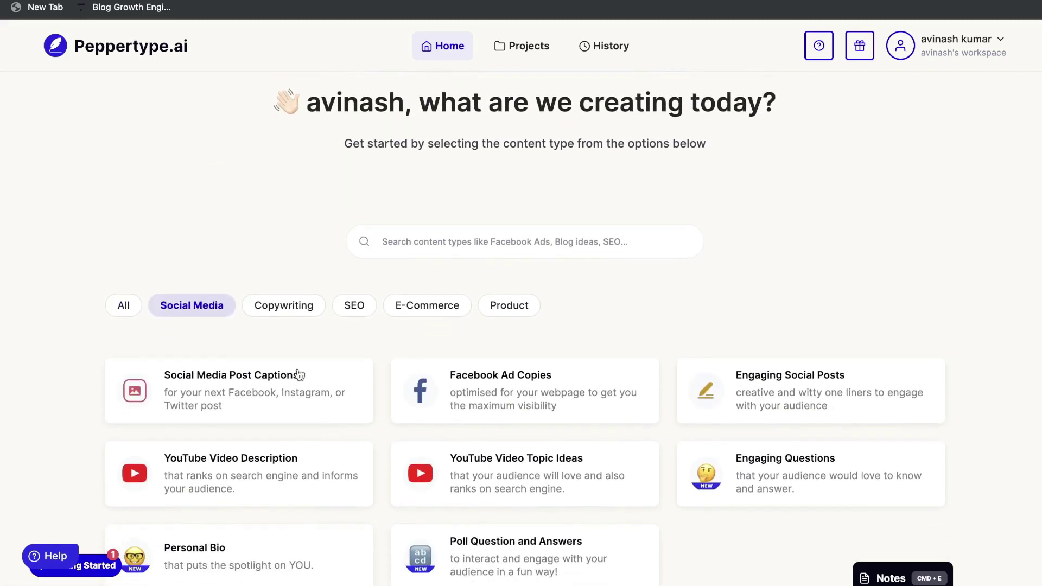
scroll(299, 373, "down", 2)
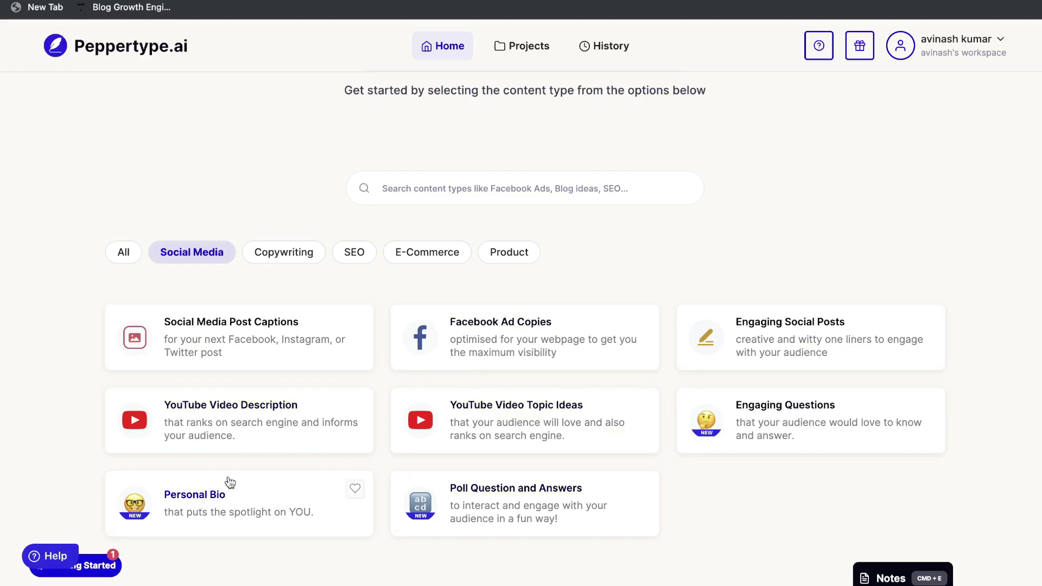
Step: Filter the content types to Copywriting and examine the tools offered in that category
left_click(284, 251)
scroll(371, 202, "down", 1)
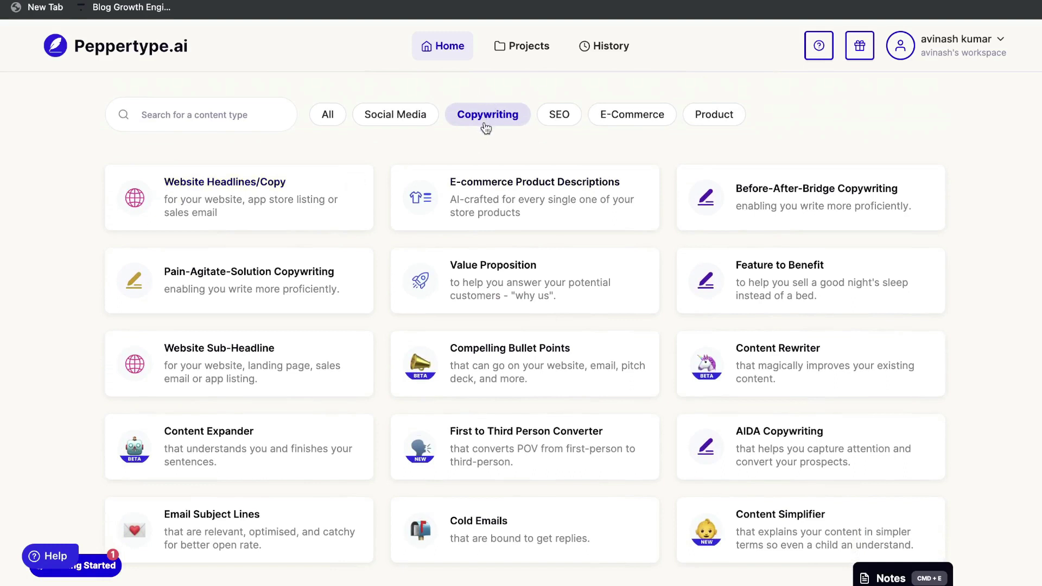
scroll(486, 120, "down", 1)
scroll(530, 243, "up", 1)
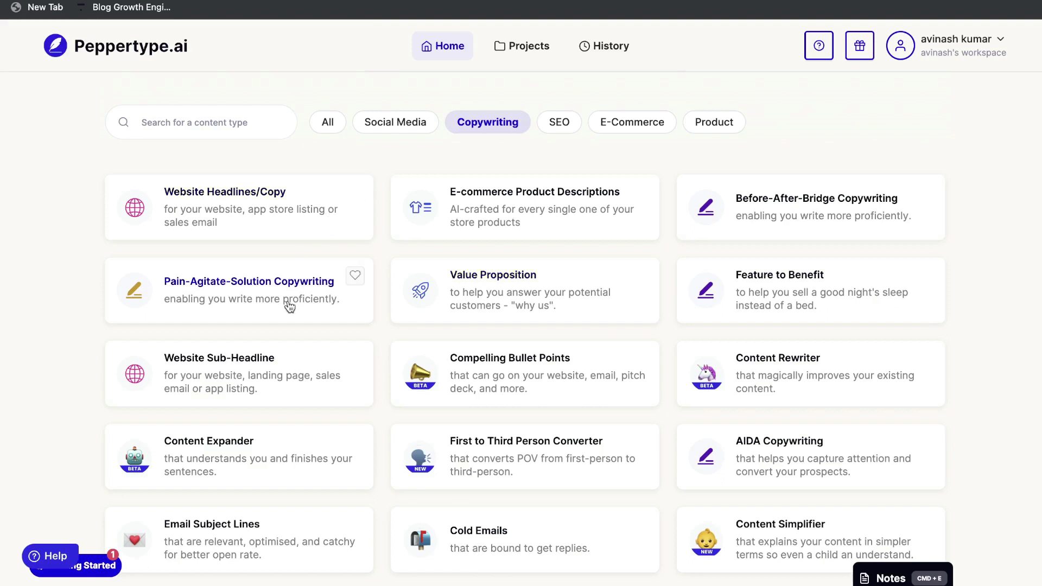
scroll(320, 293, "up", 5)
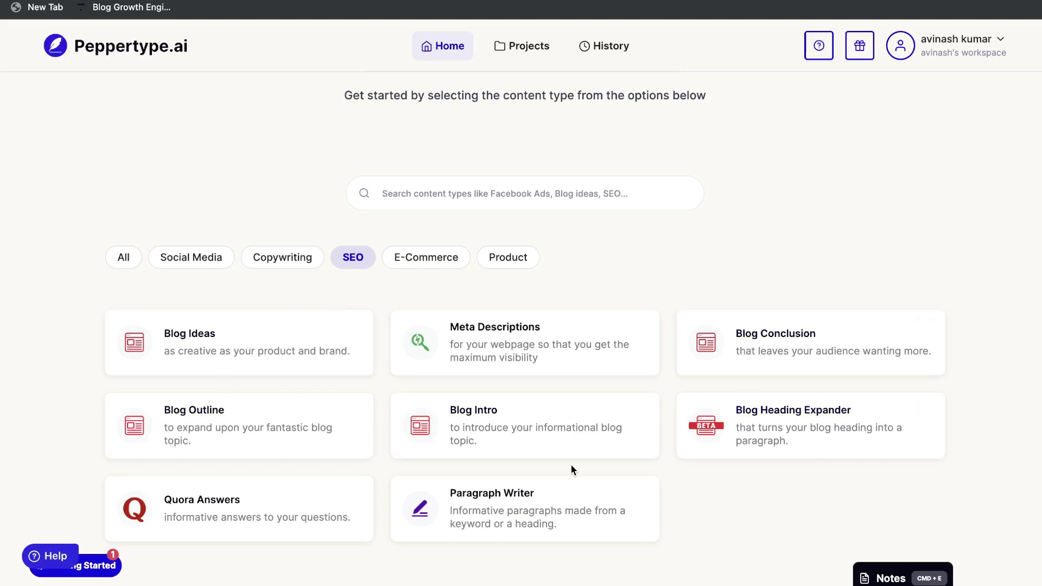
Step: Review the E-Commerce and Product content types in turn, and return to the list of all types
left_click(426, 257)
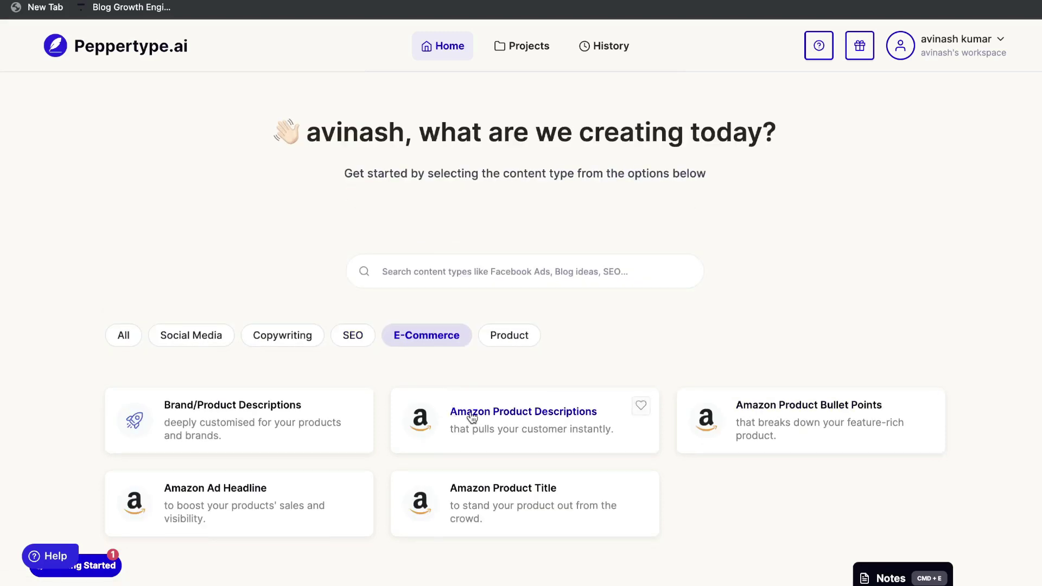
left_click(497, 335)
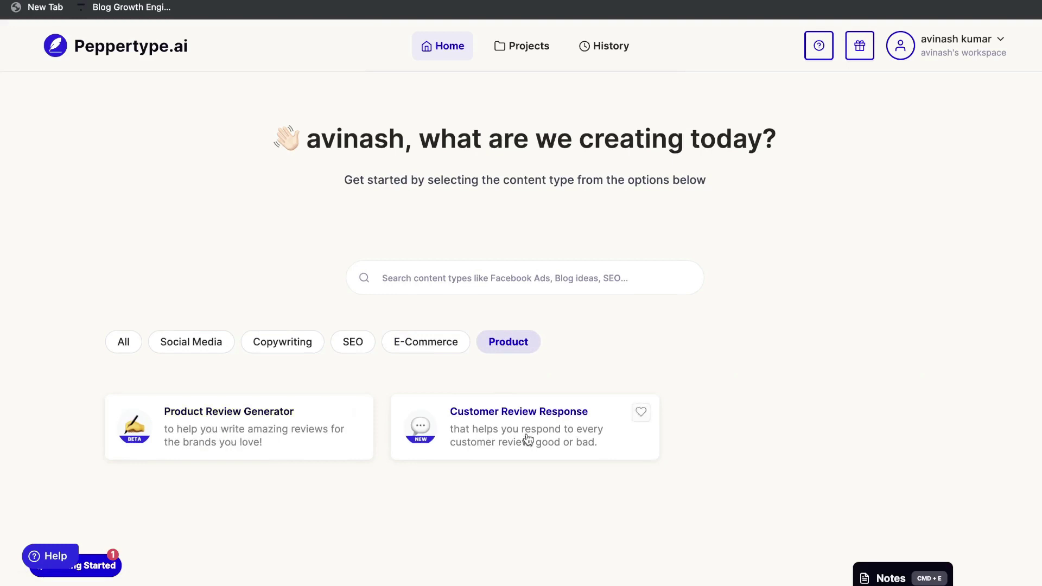
scroll(362, 341, "down", 2)
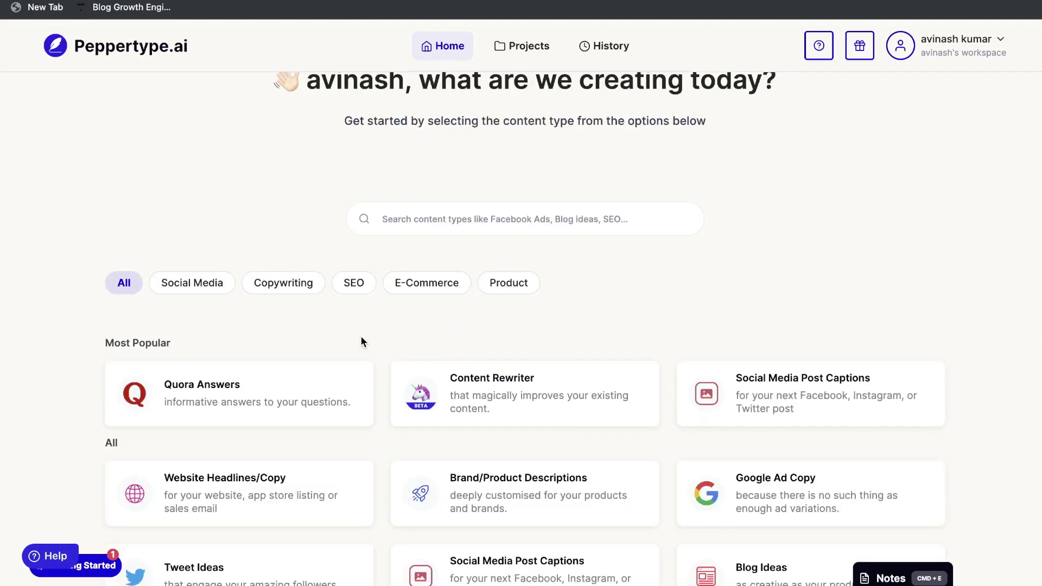
Step: Use Content Rewriter on a passage beginning "Emails are a great way to connect with your audience" and examine the rewritten text
scroll(362, 339, "down", 3)
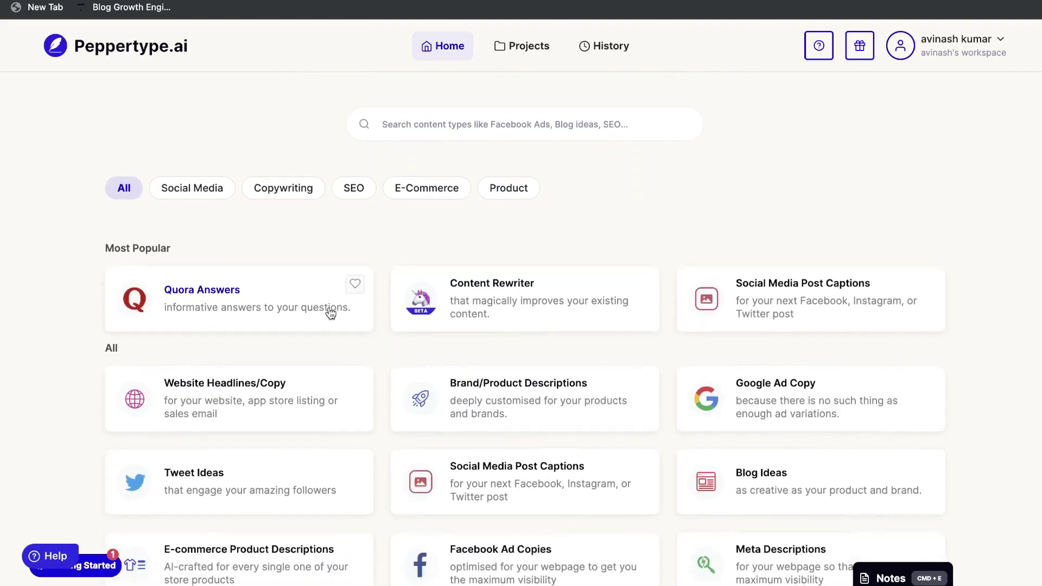
left_click(486, 314)
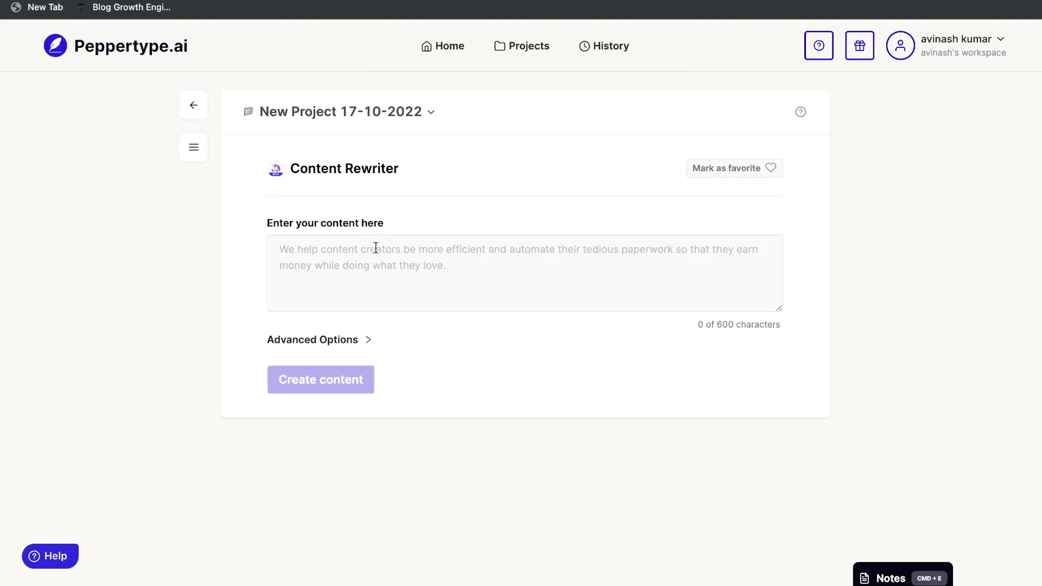
left_click(363, 268)
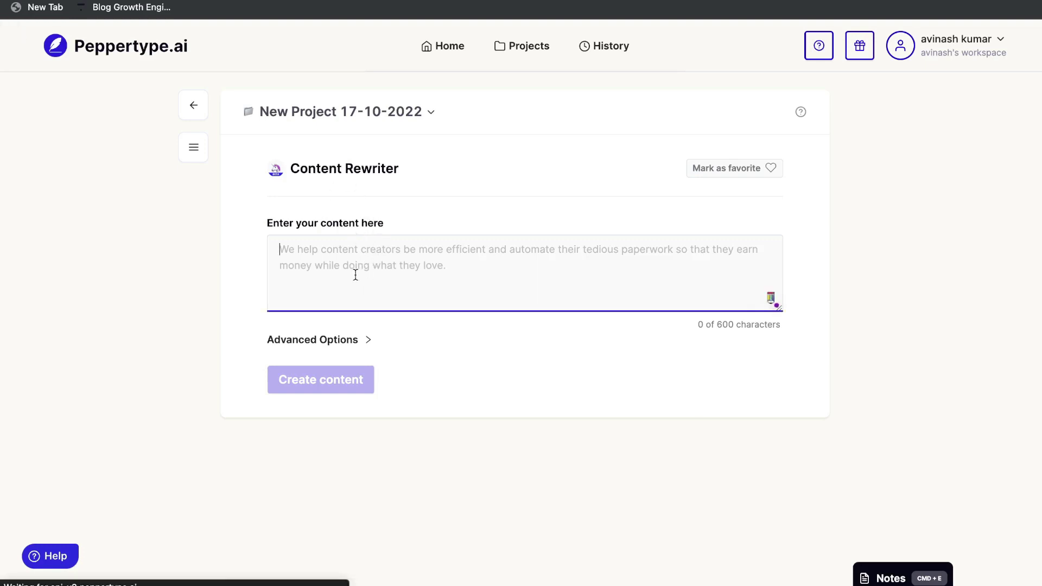
type("Emails are a great way to connect with your audience—but only if they don’t get lost in a crowded inbox. (\"Sorry I missed your newsletter, I was busy deleting emails from Groupon.\")  Adding personalized videos to your campaigns would help your emails stand out, but you don’t have the bandwidth to record and edit them all by yourself.")
left_click(354, 389)
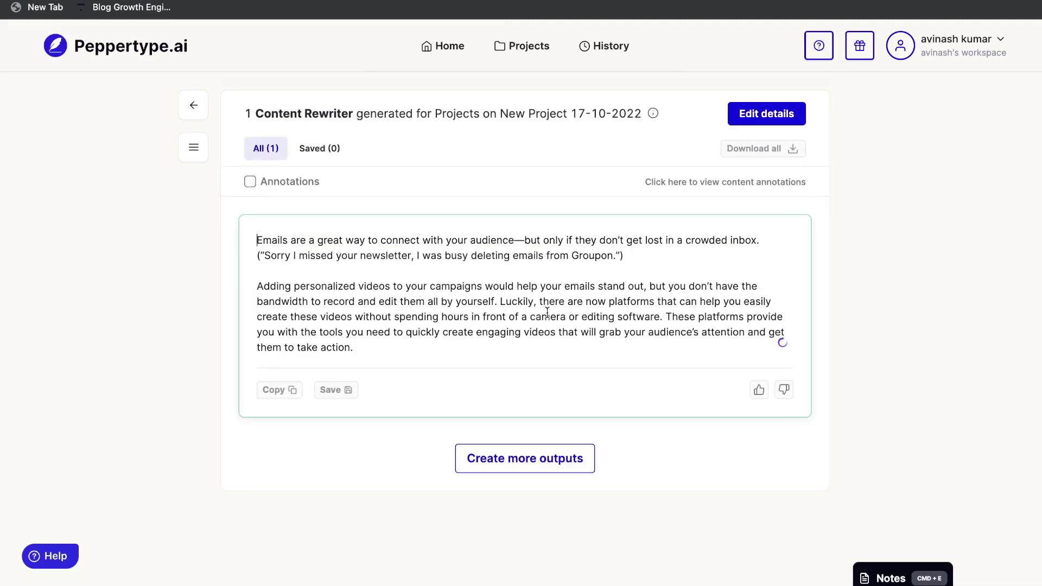
triple_click(500, 310)
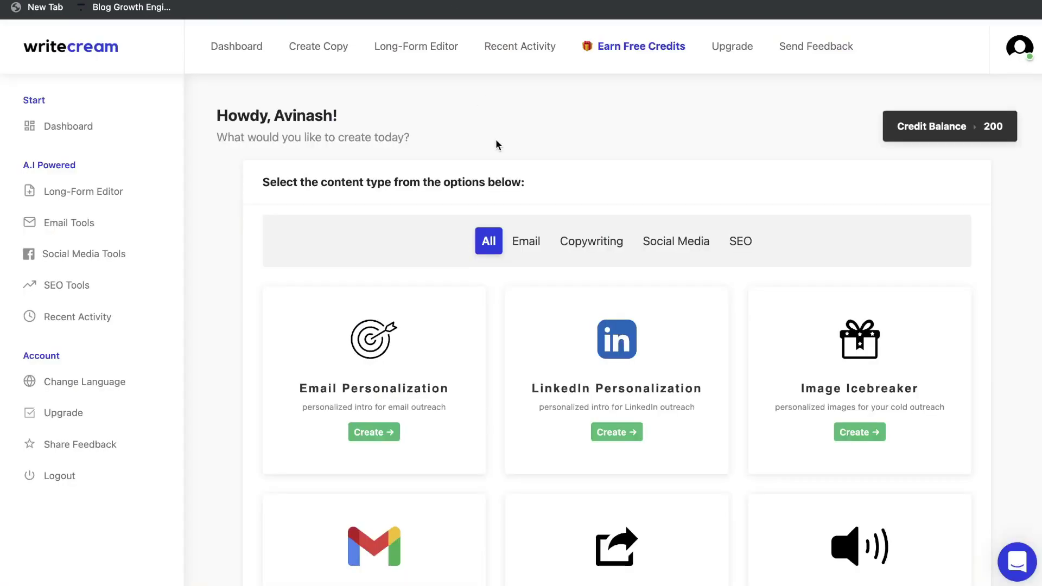
Step: Review the Email, Copywriting, Social Media and SEO content types in Writecream, and return to the list of all types
scroll(509, 195, "down", 1)
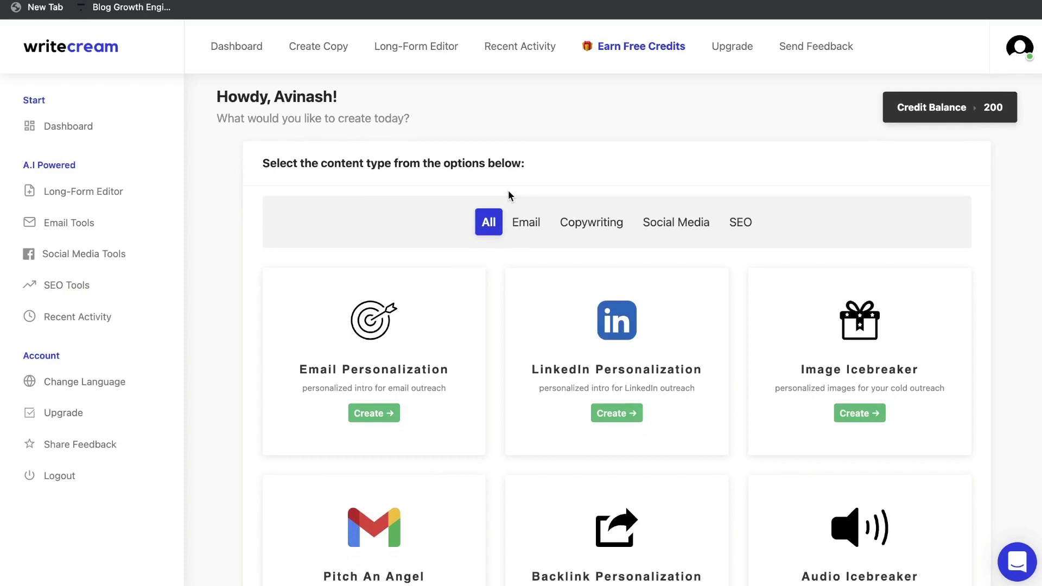
scroll(508, 189, "down", 1)
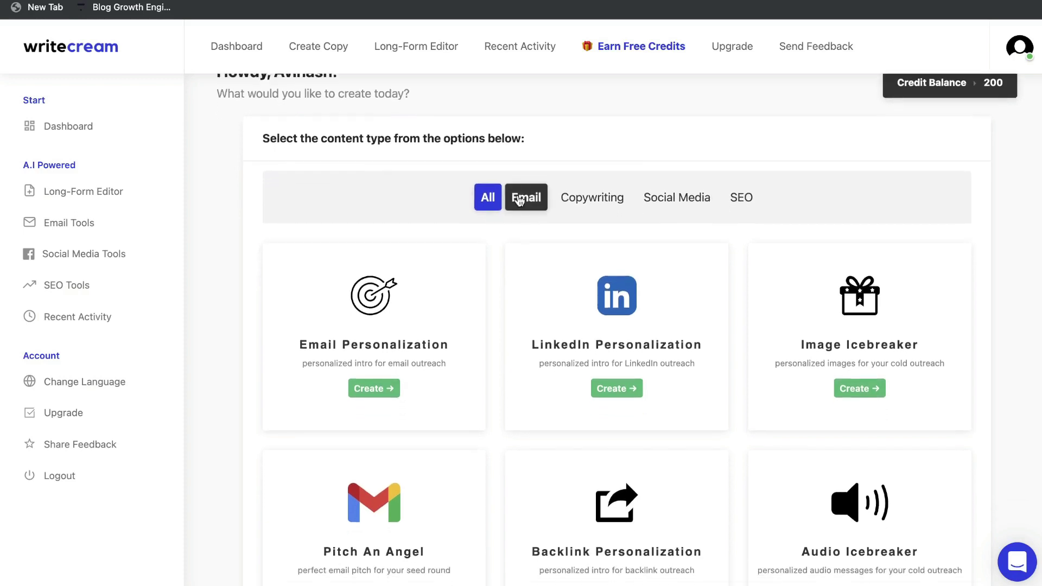
scroll(513, 201, "down", 1)
scroll(523, 216, "down", 1)
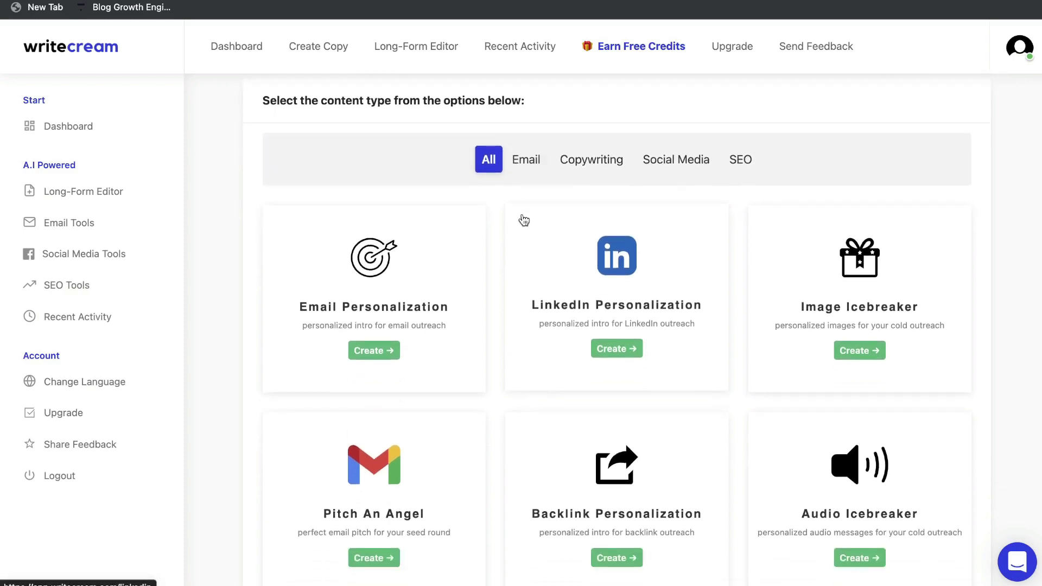
left_click(534, 166)
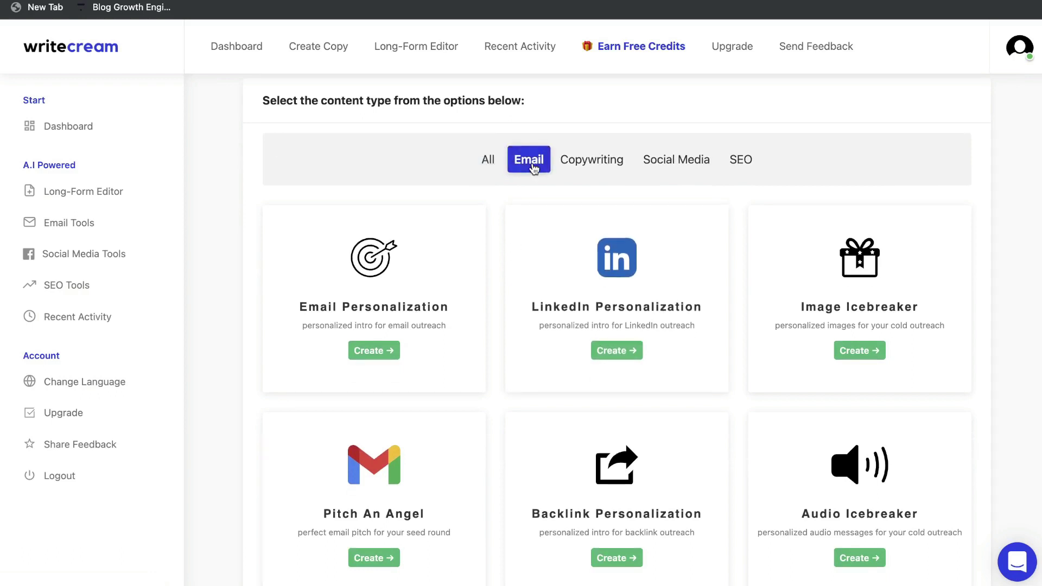
left_click(592, 160)
left_click(663, 163)
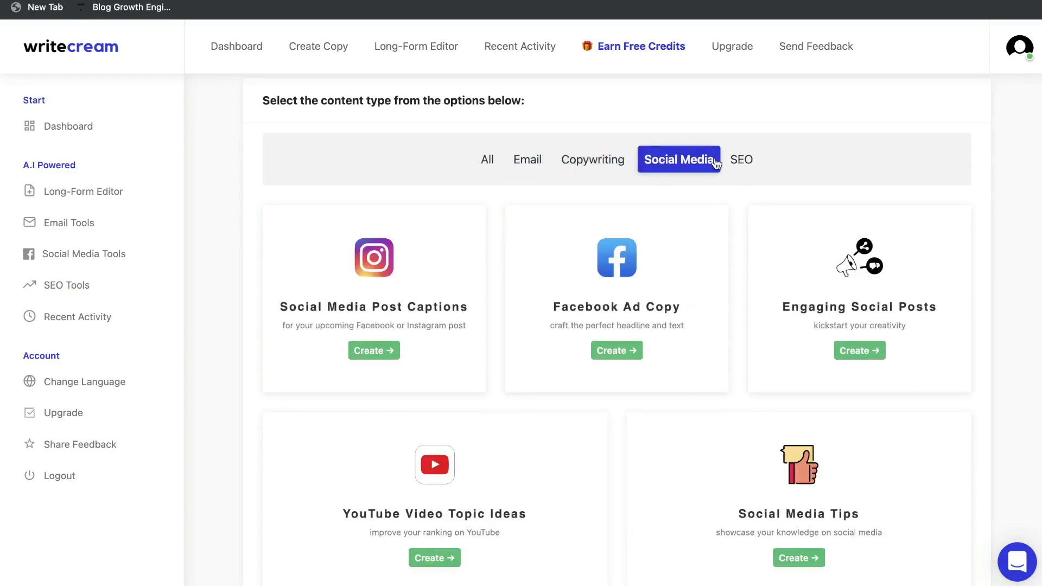
left_click(739, 159)
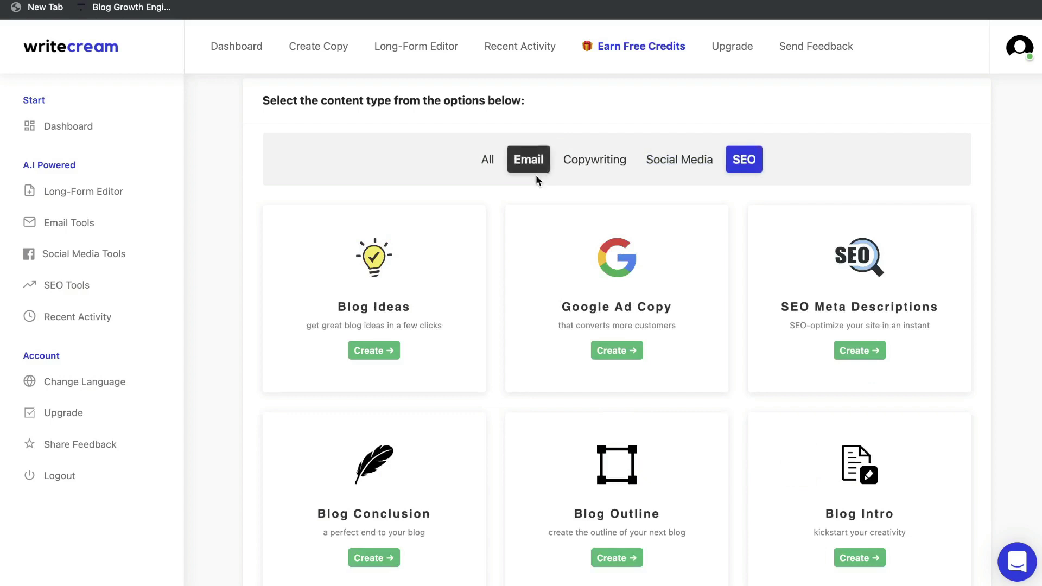
scroll(535, 176, "down", 1)
left_click(489, 142)
scroll(508, 194, "down", 1)
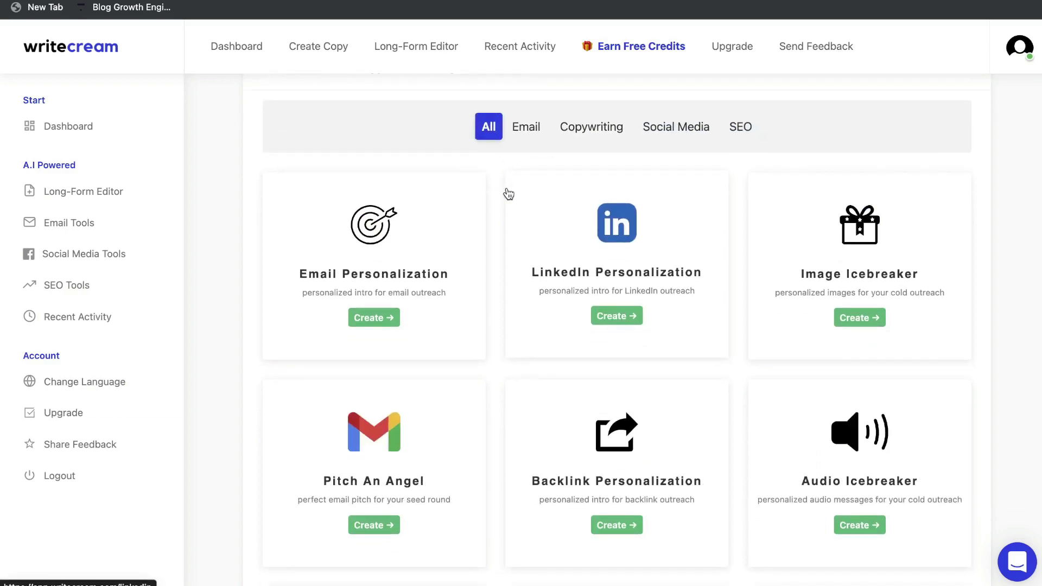
scroll(869, 272, "down", 1)
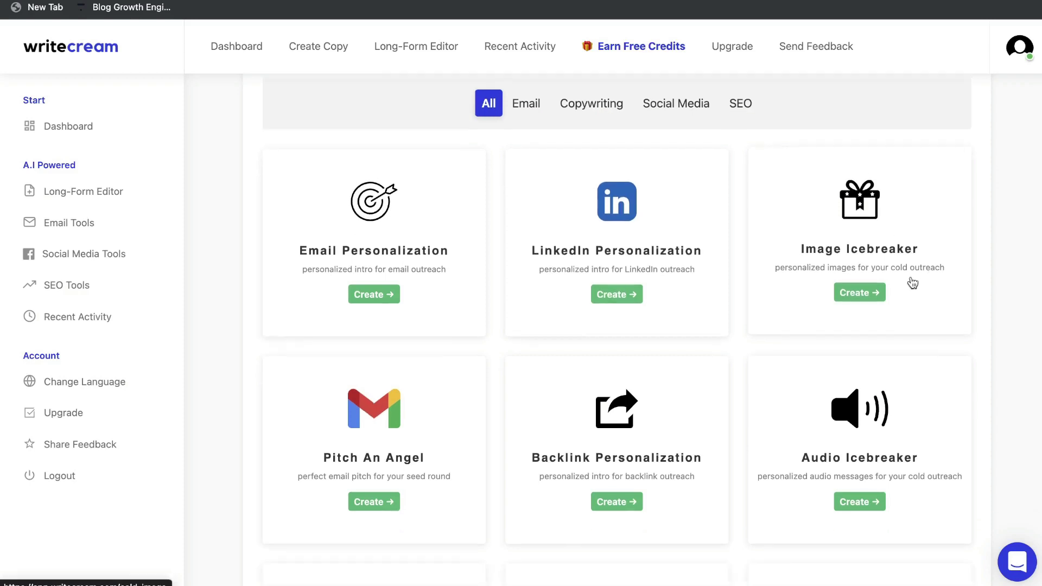
left_click(898, 294)
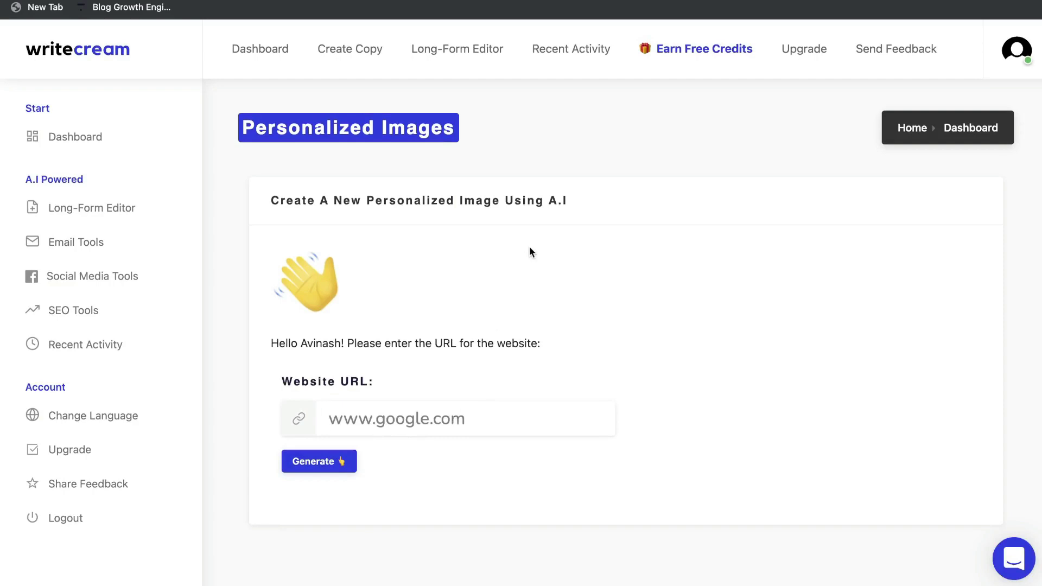
type("https://digitalcreatorsblog.com/")
left_click(343, 463)
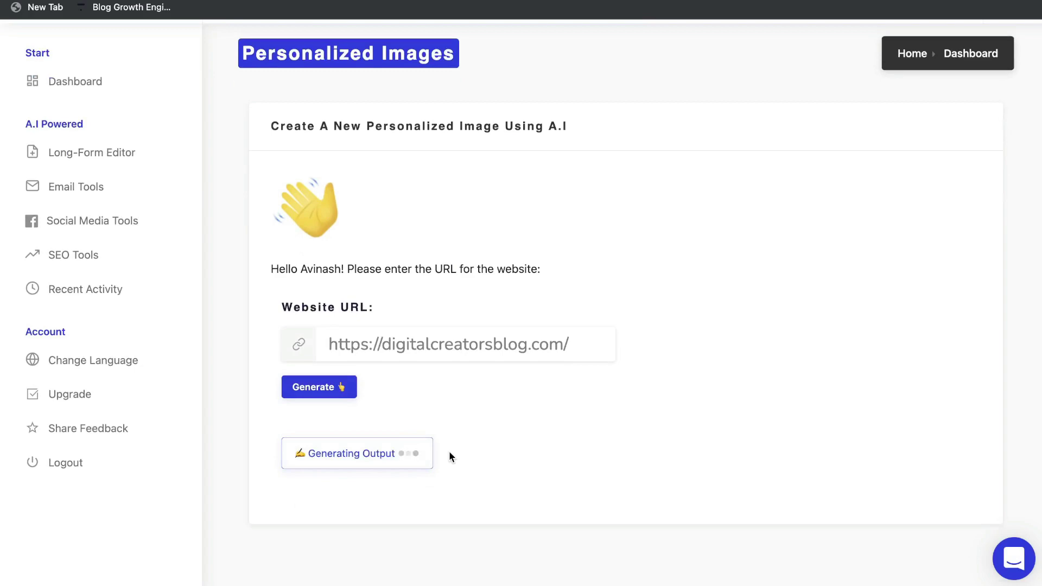
scroll(489, 434, "down", 3)
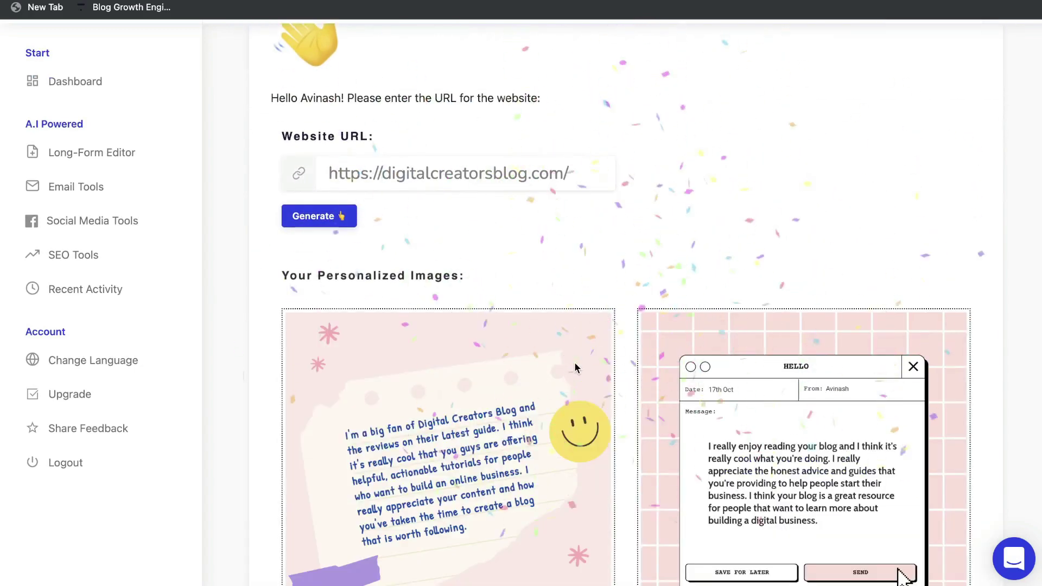
Step: Examine the designs and messages of all the generated personalized images, and return to the content types
scroll(576, 368, "down", 1)
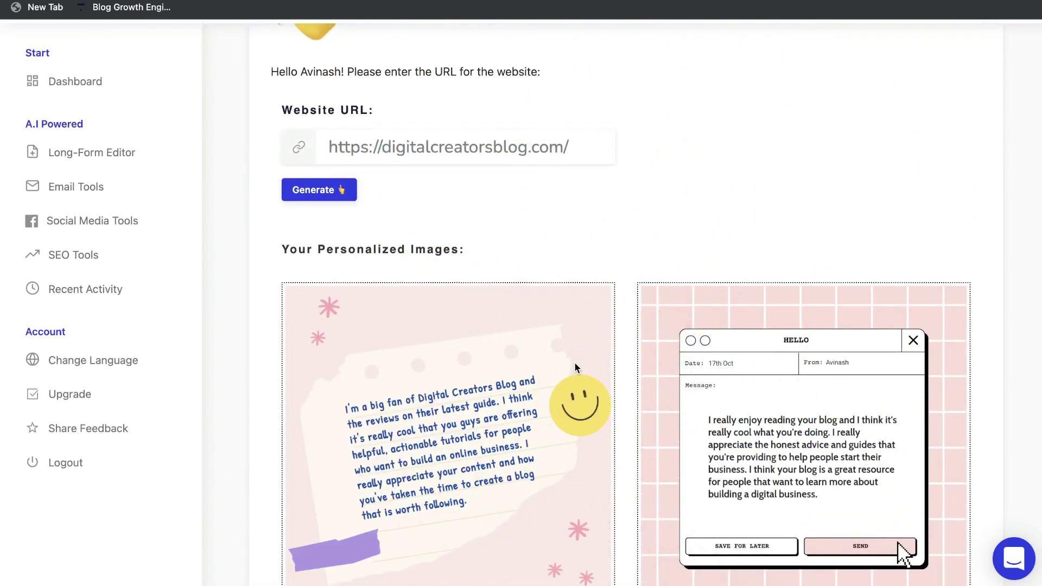
scroll(576, 368, "down", 1)
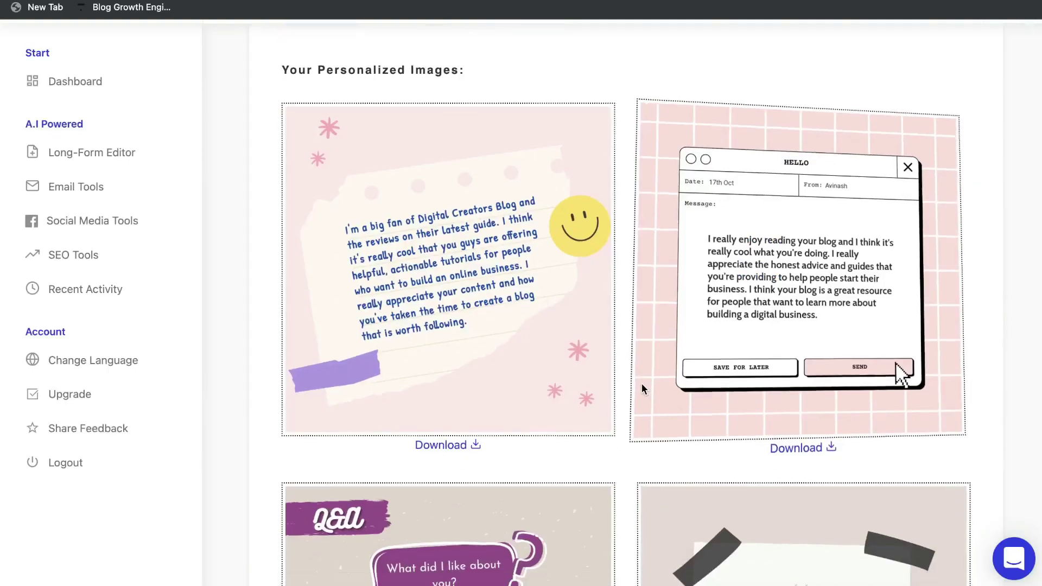
scroll(641, 383, "down", 3)
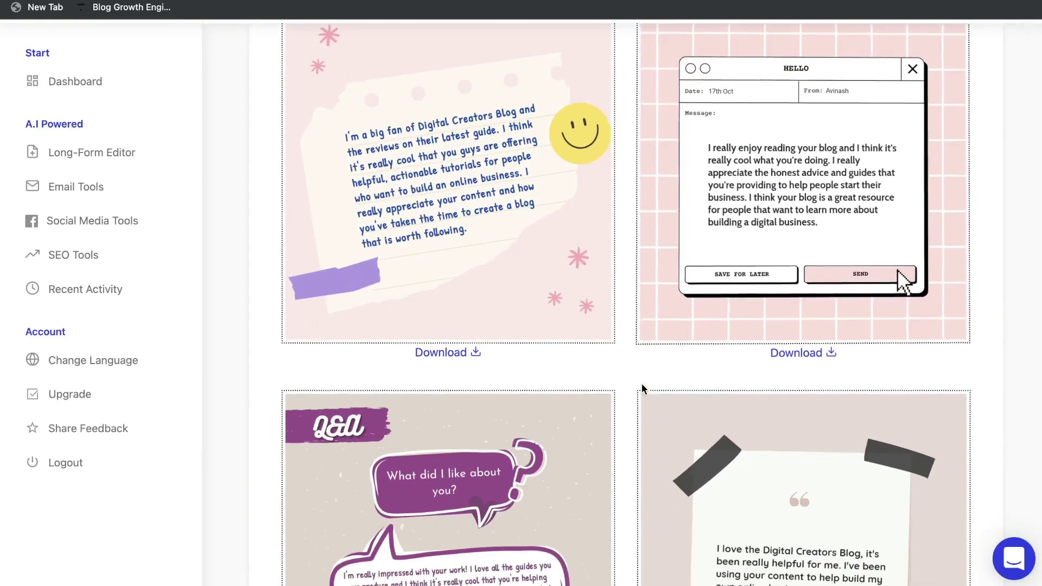
scroll(641, 383, "down", 2)
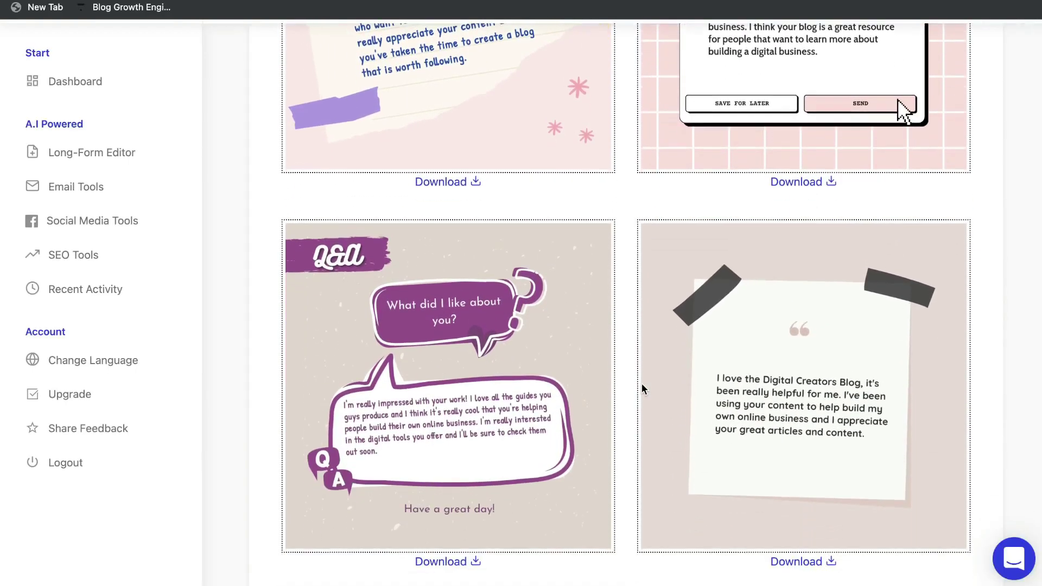
scroll(641, 383, "down", 1)
scroll(641, 389, "down", 3)
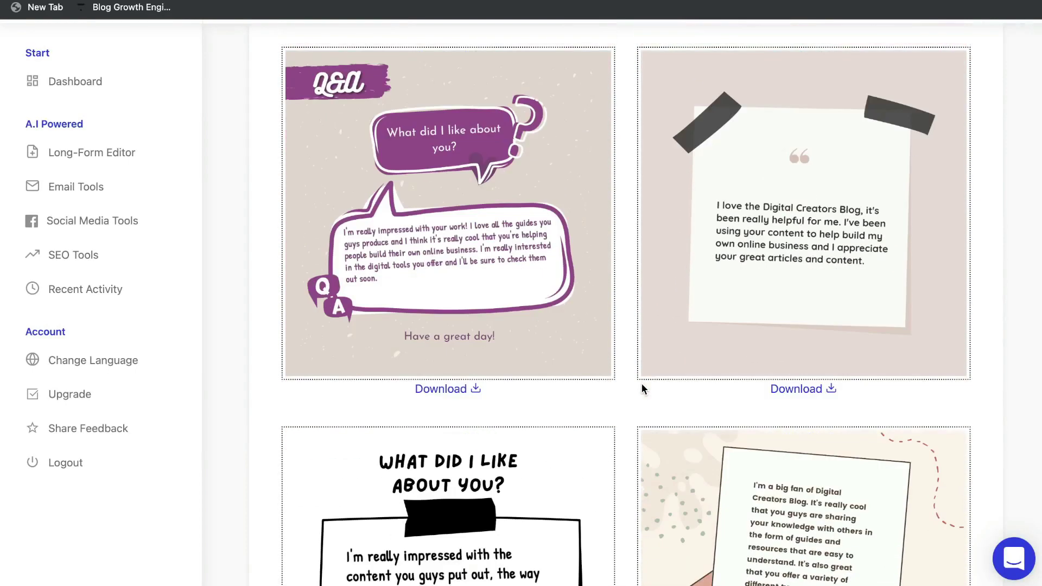
scroll(642, 388, "down", 7)
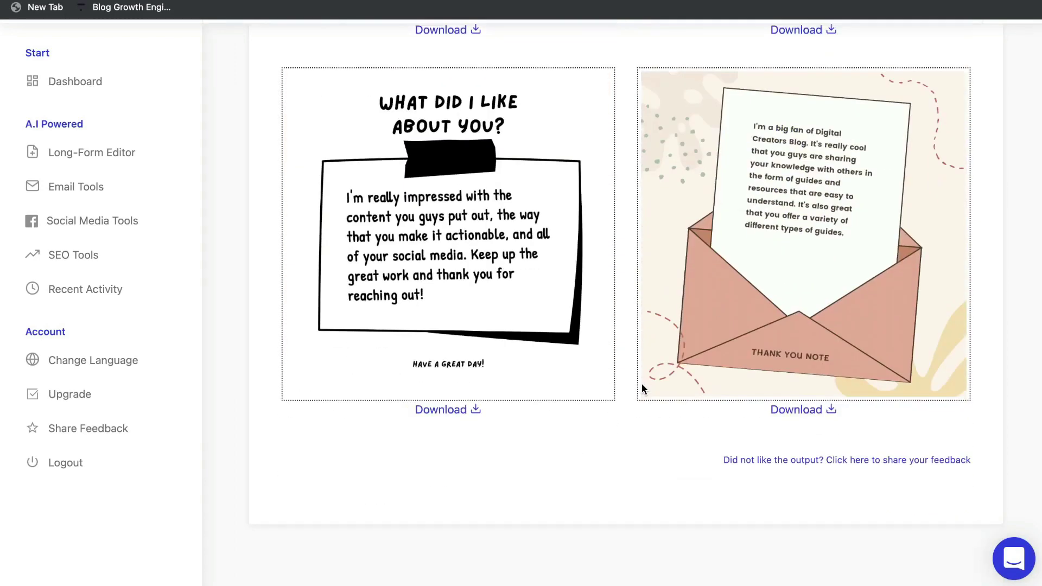
scroll(641, 388, "up", 5)
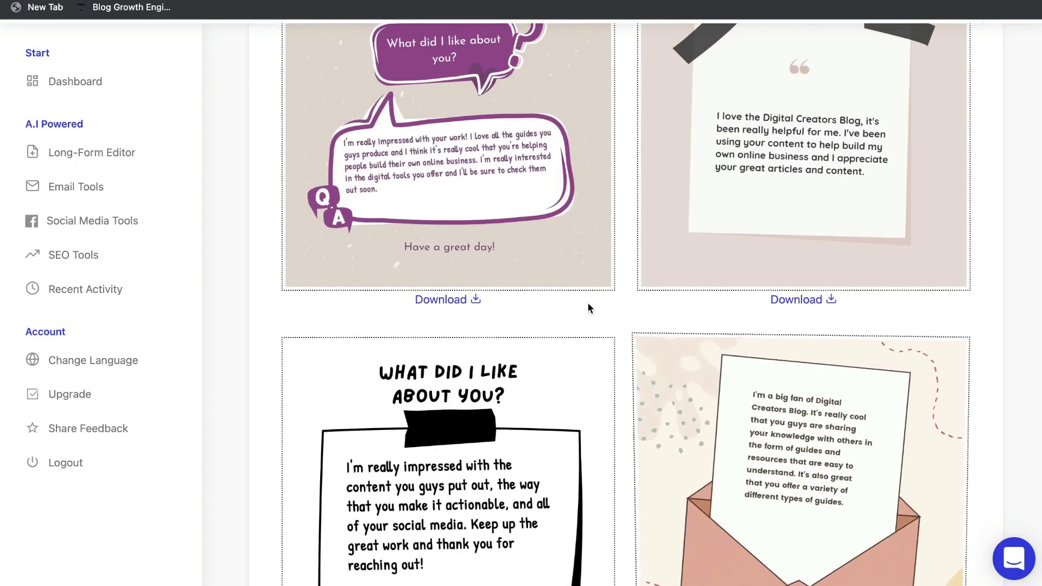
scroll(588, 305, "up", 1)
scroll(625, 312, "up", 2)
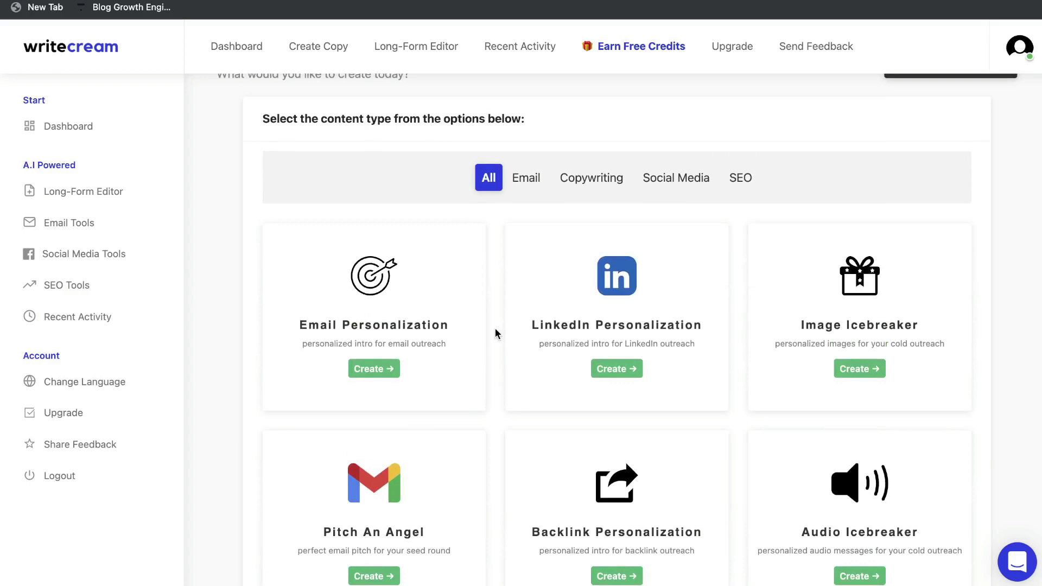
left_click(374, 369)
key("super+plus")
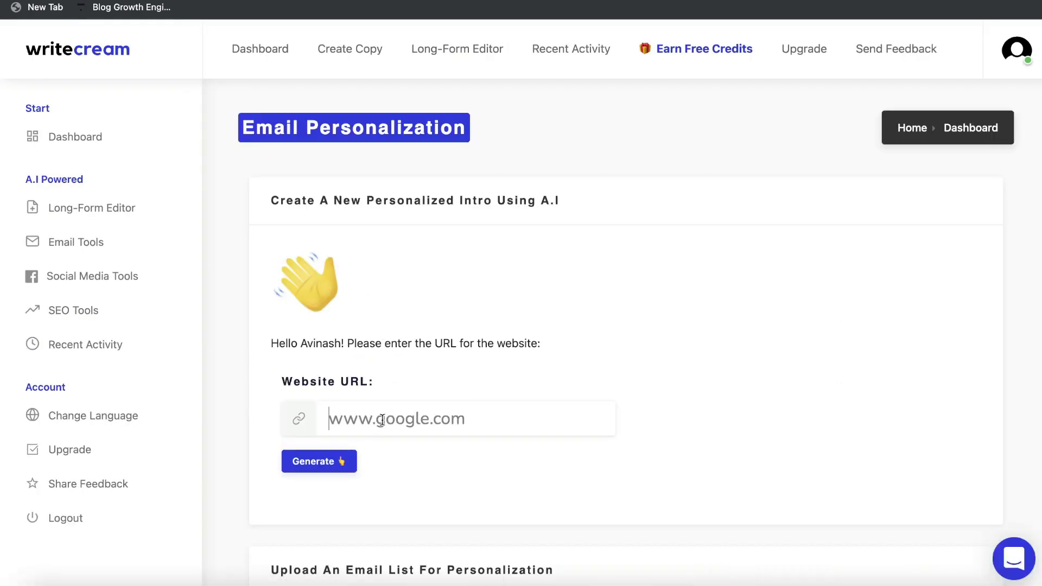
type("https://digitalcreatorsblog.com/")
left_click(320, 461)
scroll(326, 467, "down", 5)
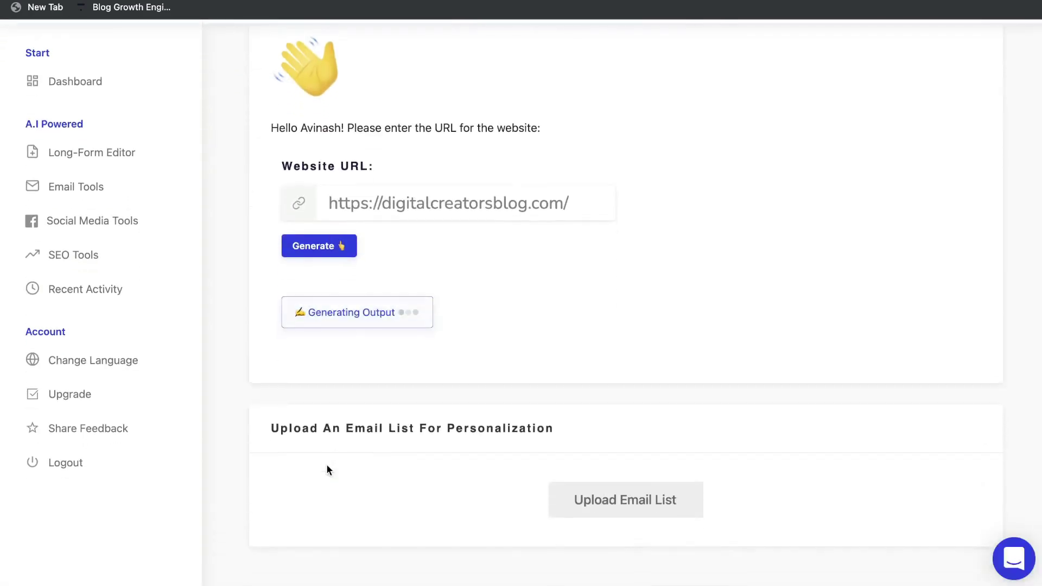
scroll(456, 343, "down", 3)
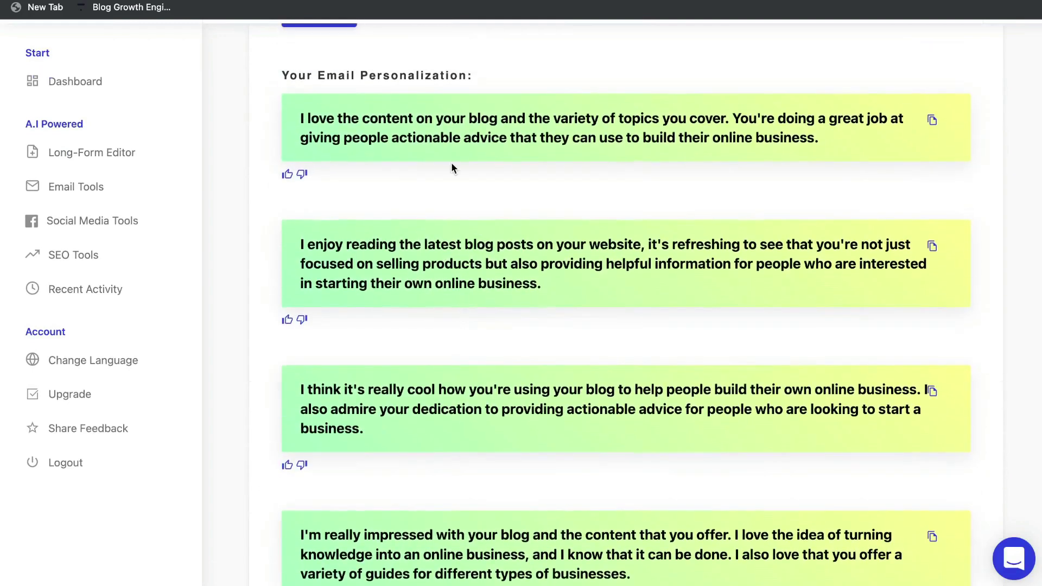
Step: Examine the generated email intros and copy the first one, beginning "I love the content on your blog"
scroll(455, 179, "up", 7)
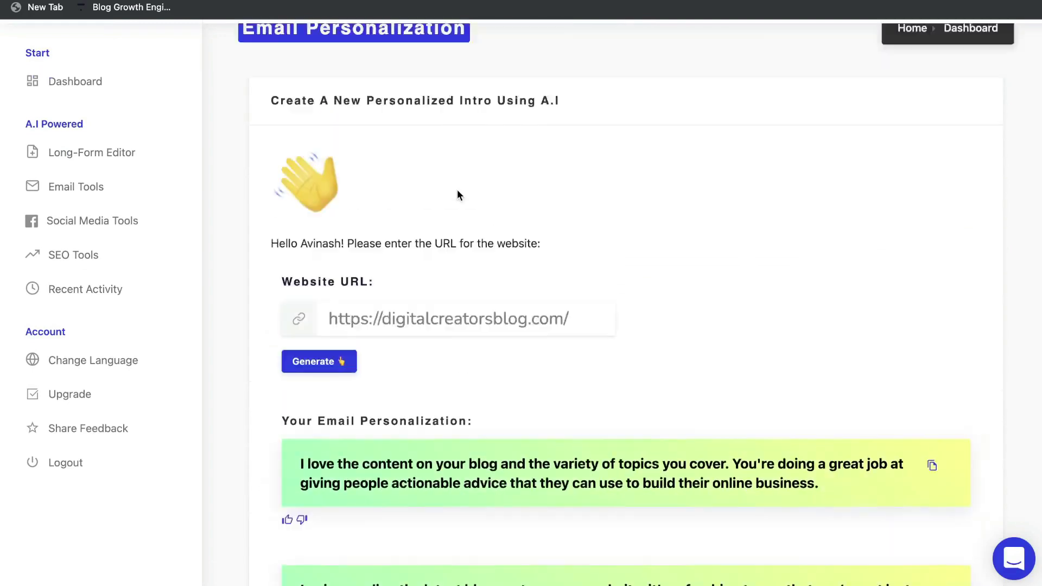
scroll(457, 196, "down", 9)
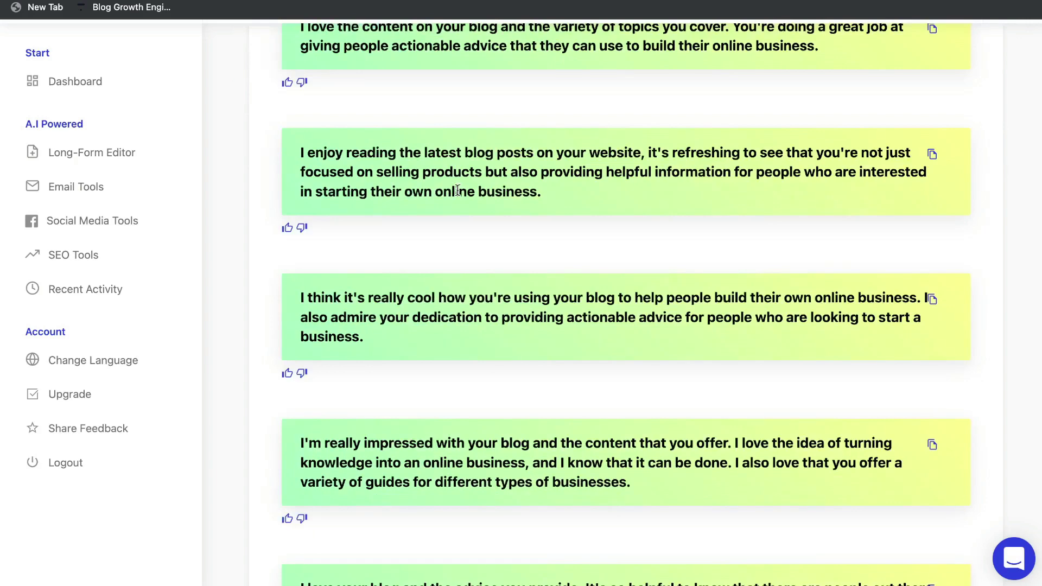
scroll(457, 191, "up", 3)
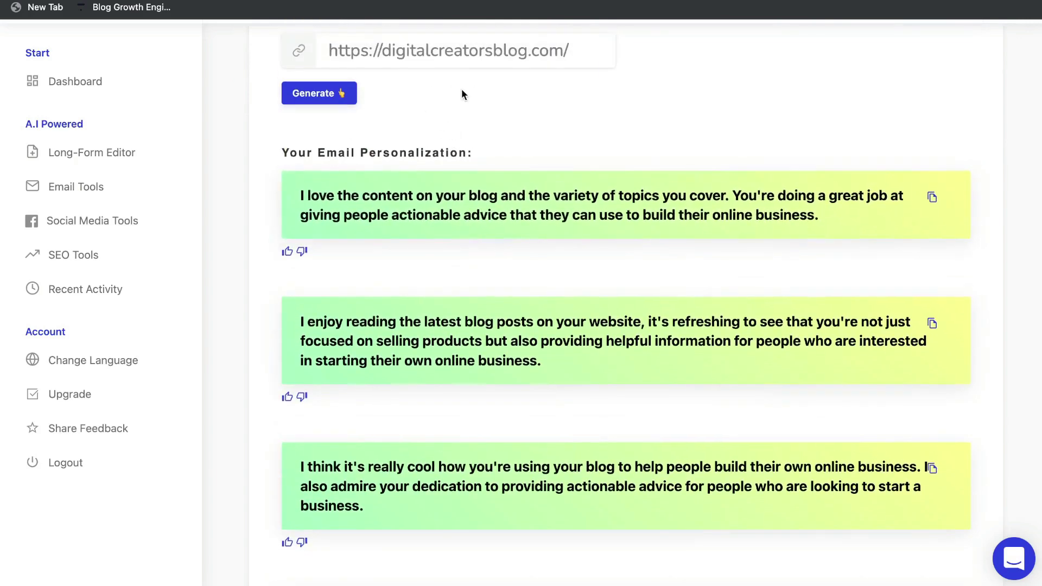
scroll(467, 121, "down", 1)
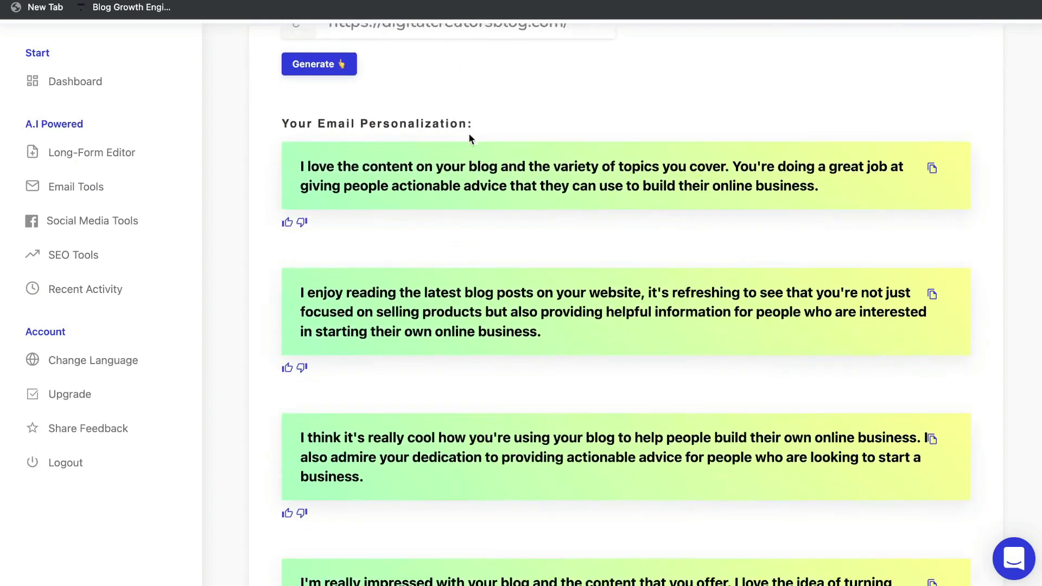
double_click(477, 172)
left_click(922, 168)
scroll(607, 141, "up", 3)
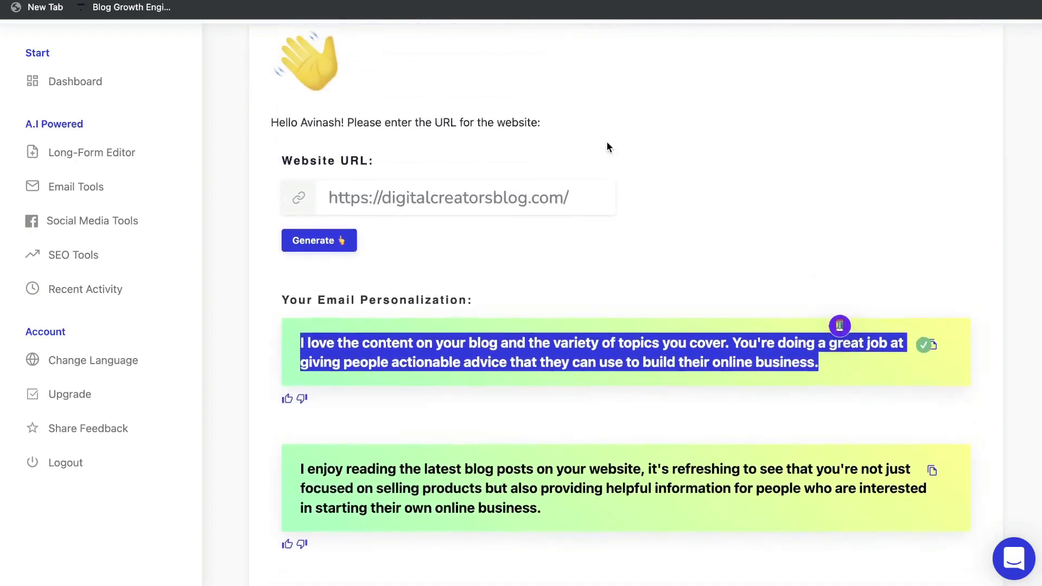
Step: Open the Long-Form Editor and paste in the text beginning "Sumo day is officially here"
left_click(109, 153)
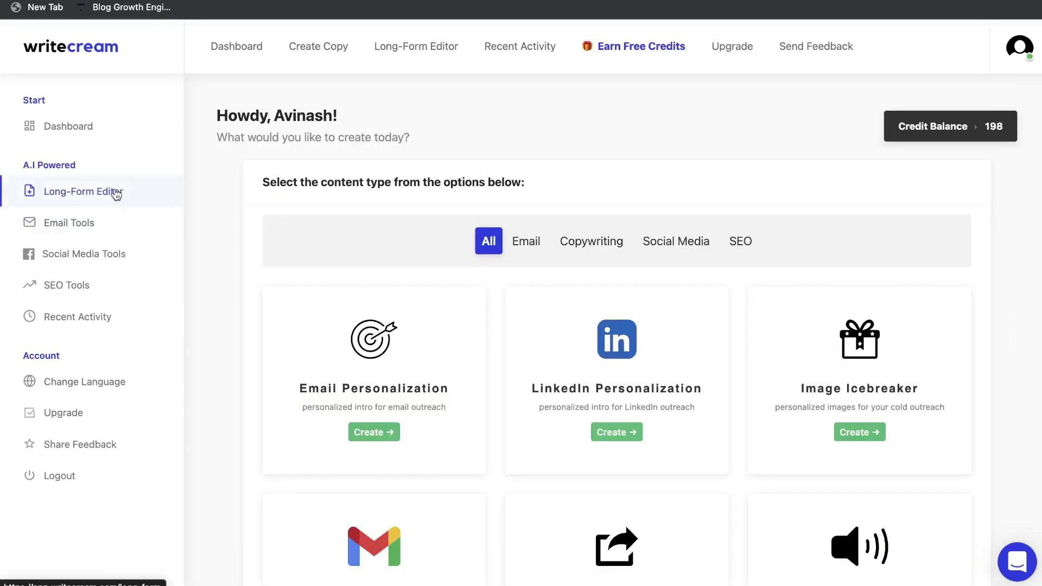
left_click(116, 192)
key("ctrl+v")
scroll(414, 257, "up", 3)
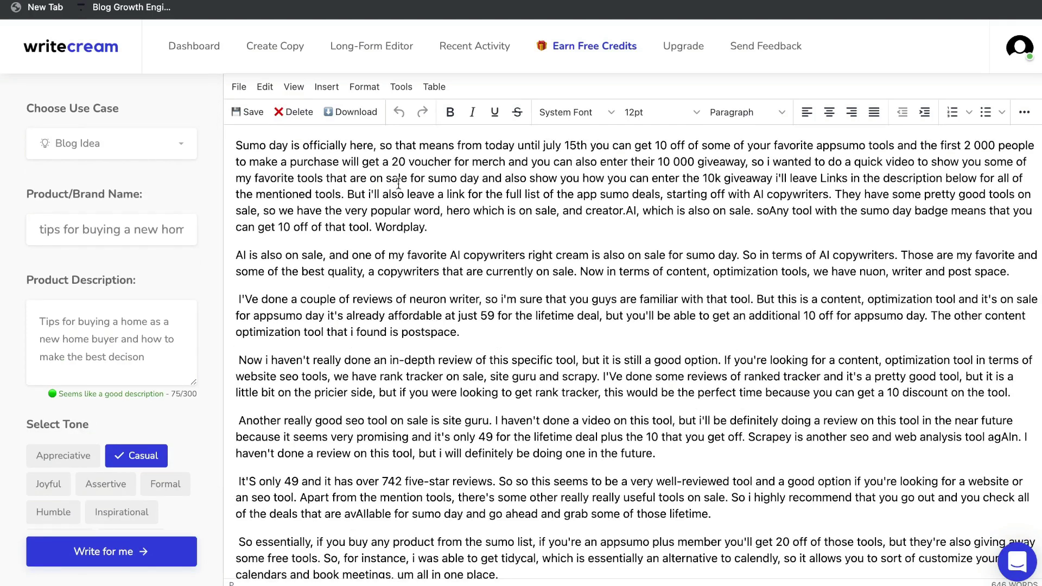
Step: Look through the use cases offered in the Long-Form Editor, leaving Blog Idea selected
left_click(172, 157)
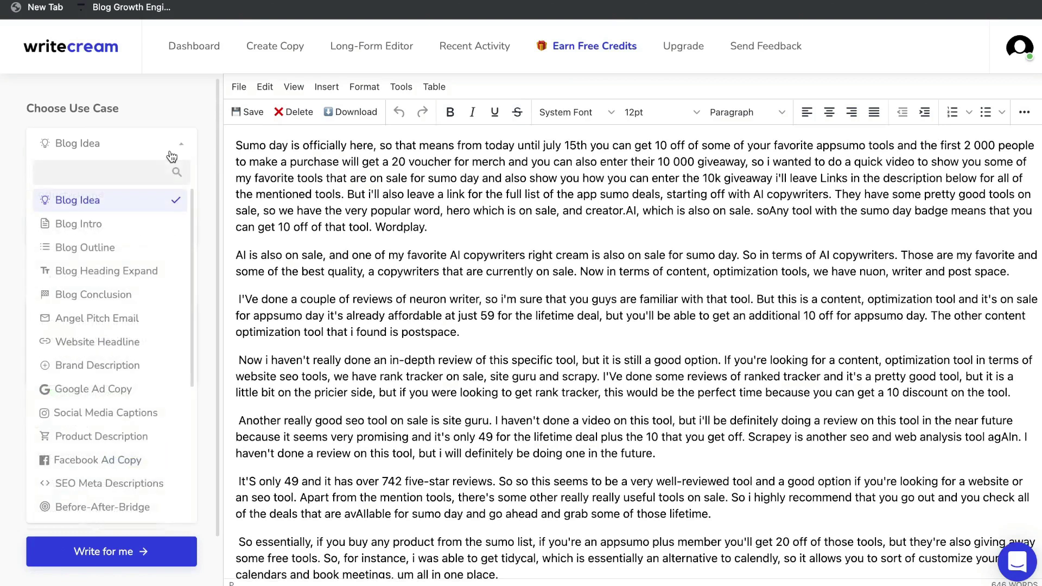
scroll(157, 332, "down", 3)
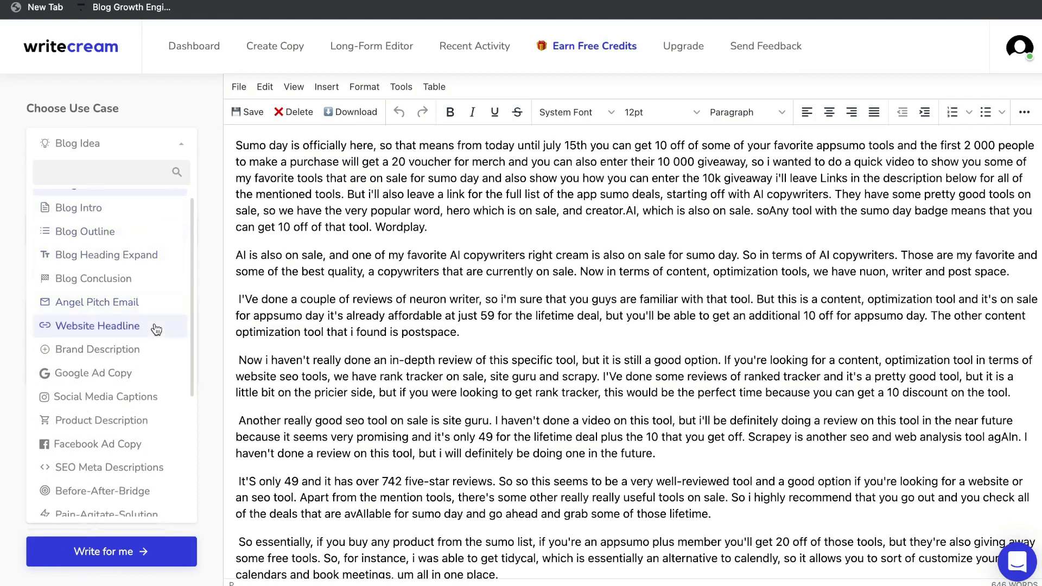
scroll(157, 329, "down", 3)
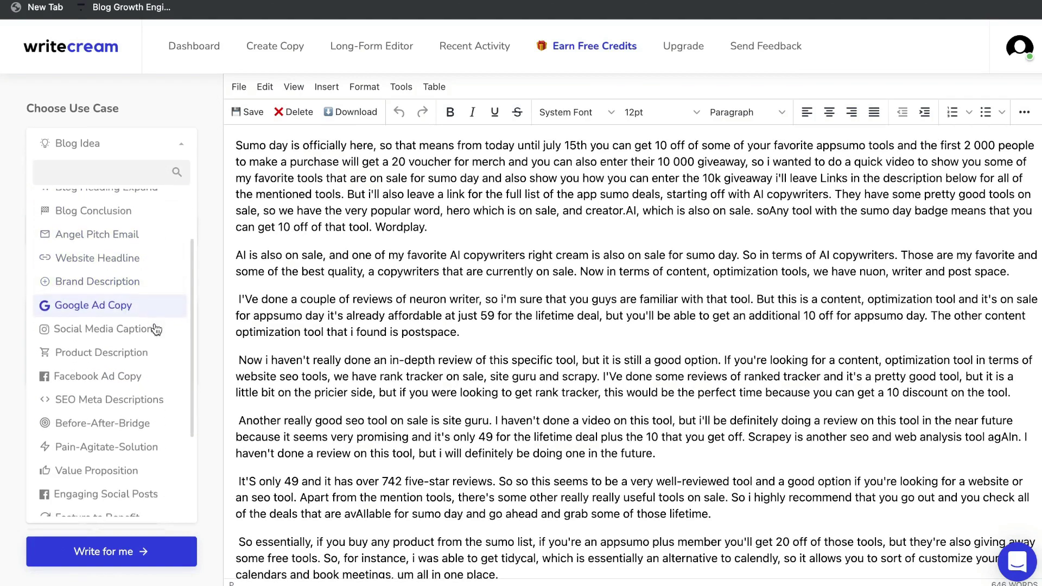
left_click(137, 146)
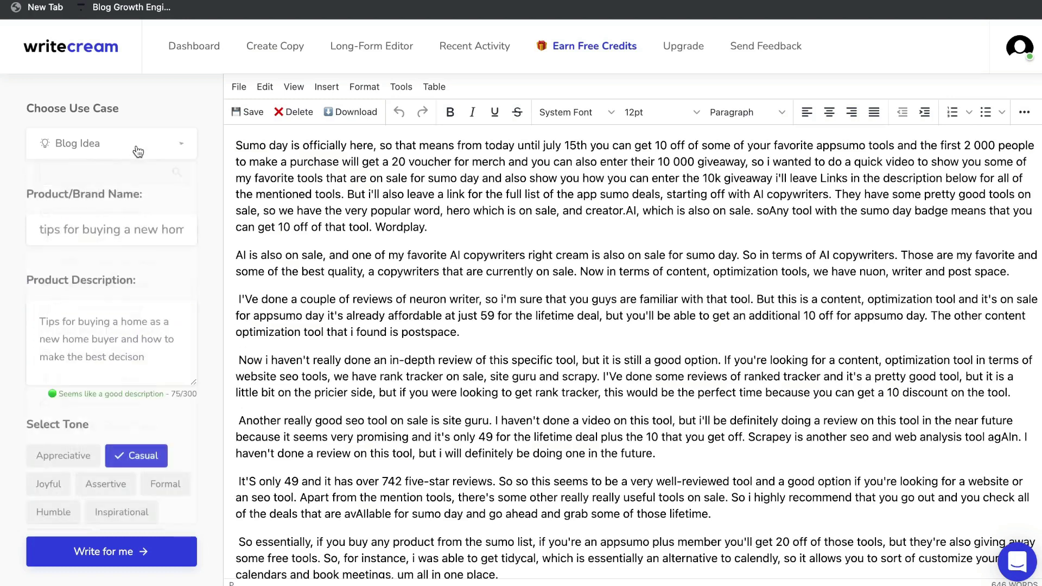